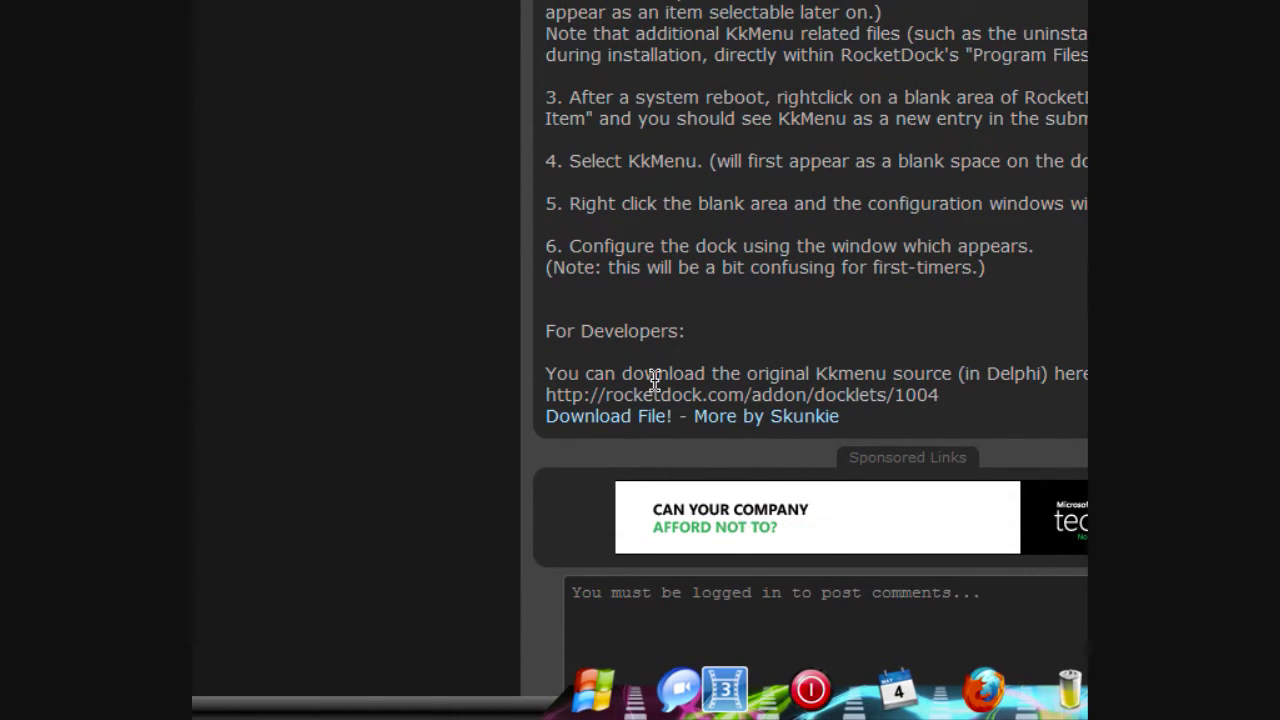
# Download and save kkmenu_v1.2_rc2.exe.zip, then open it from the downloads list
pyautogui.click(628, 427)
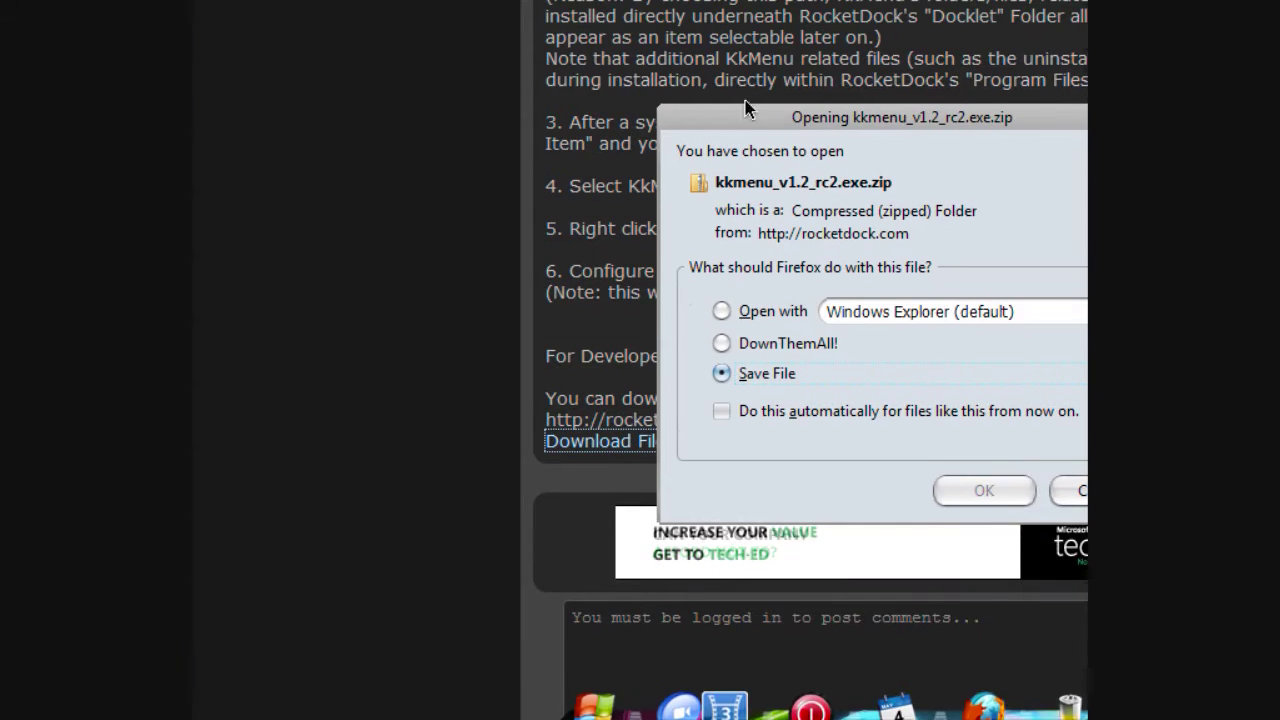
pyautogui.click(858, 491)
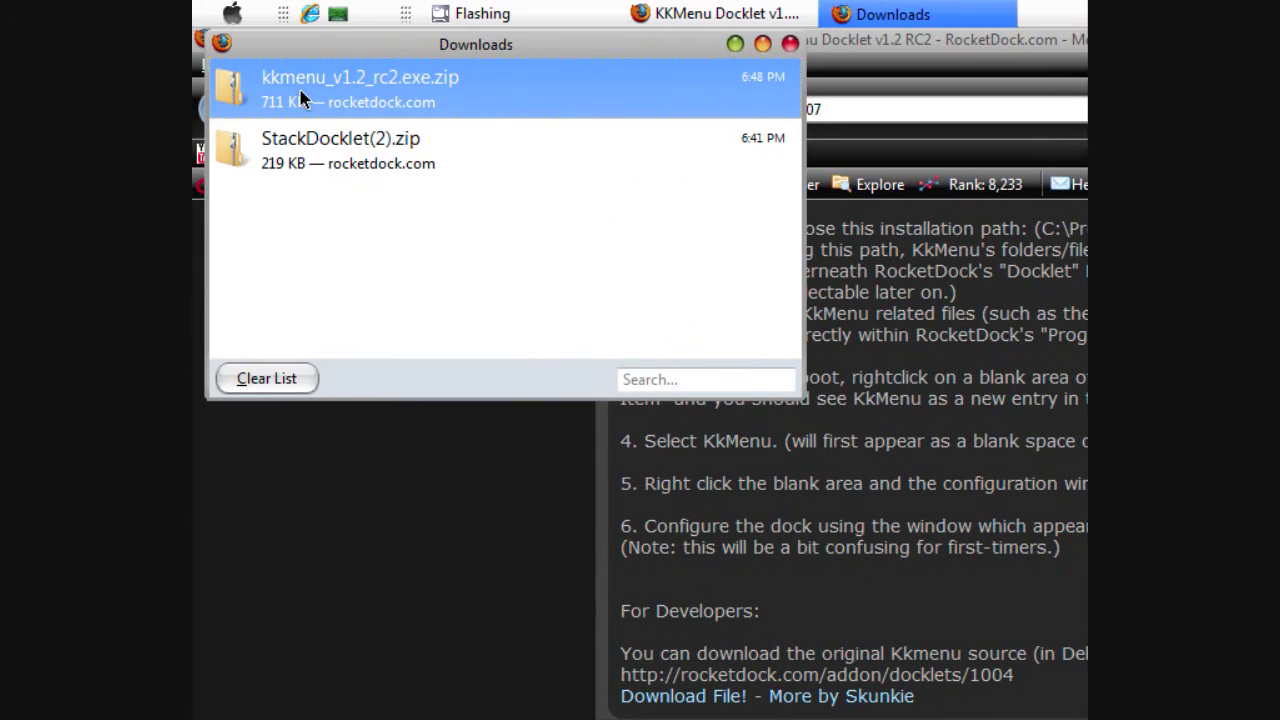
pyautogui.doubleClick(300, 90)
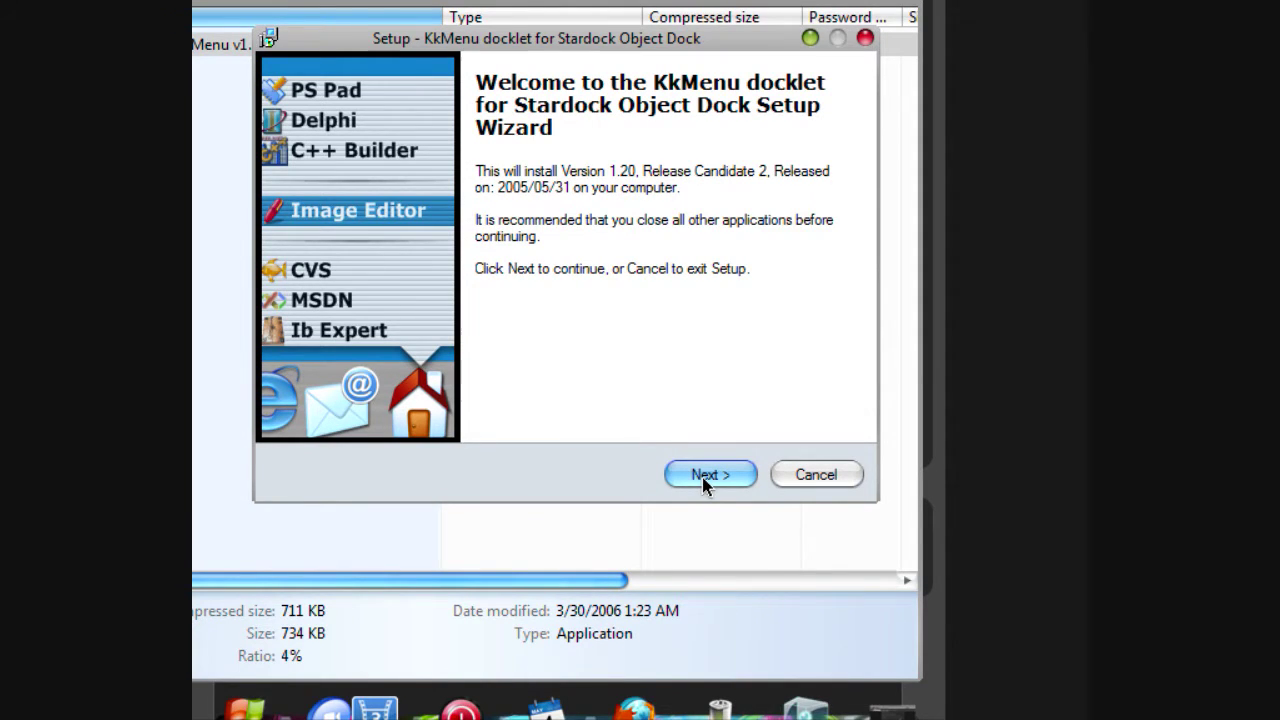
# Advance the KkMenu setup without tray support and accept the licence, reaching the destination folder
pyautogui.click(702, 477)
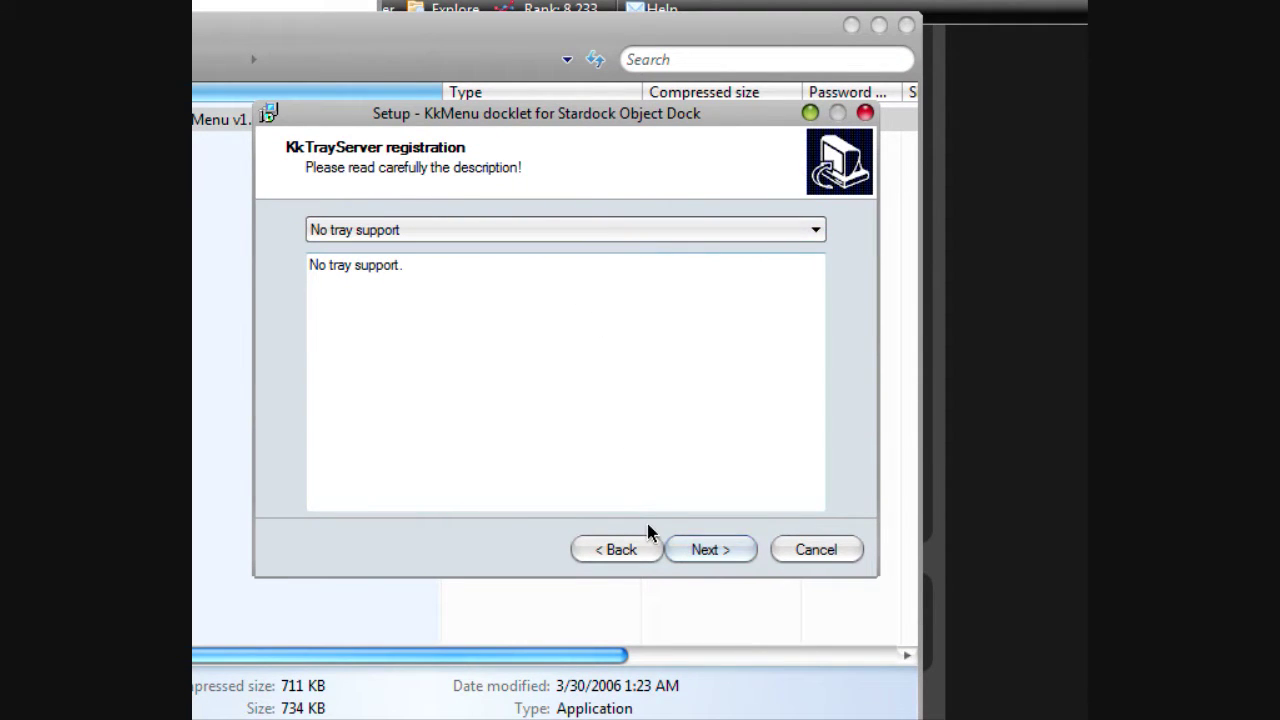
pyautogui.click(702, 527)
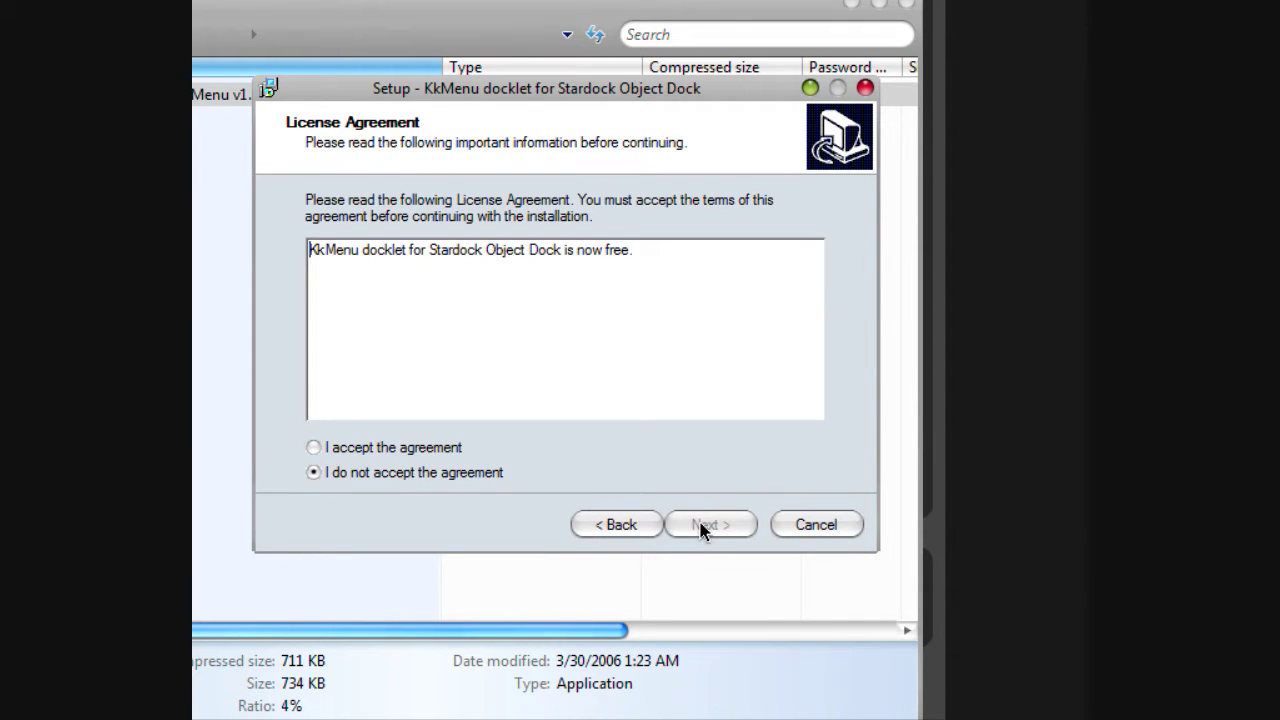
pyautogui.click(428, 452)
pyautogui.click(702, 524)
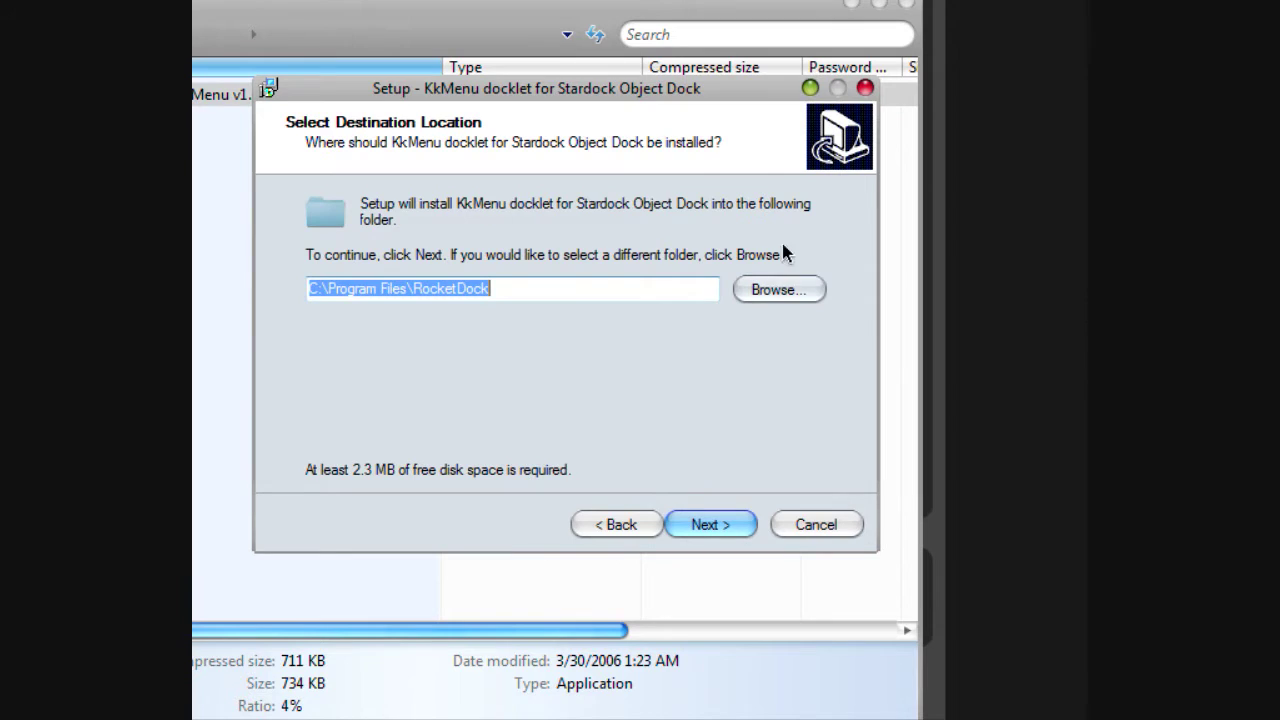
pyautogui.click(779, 292)
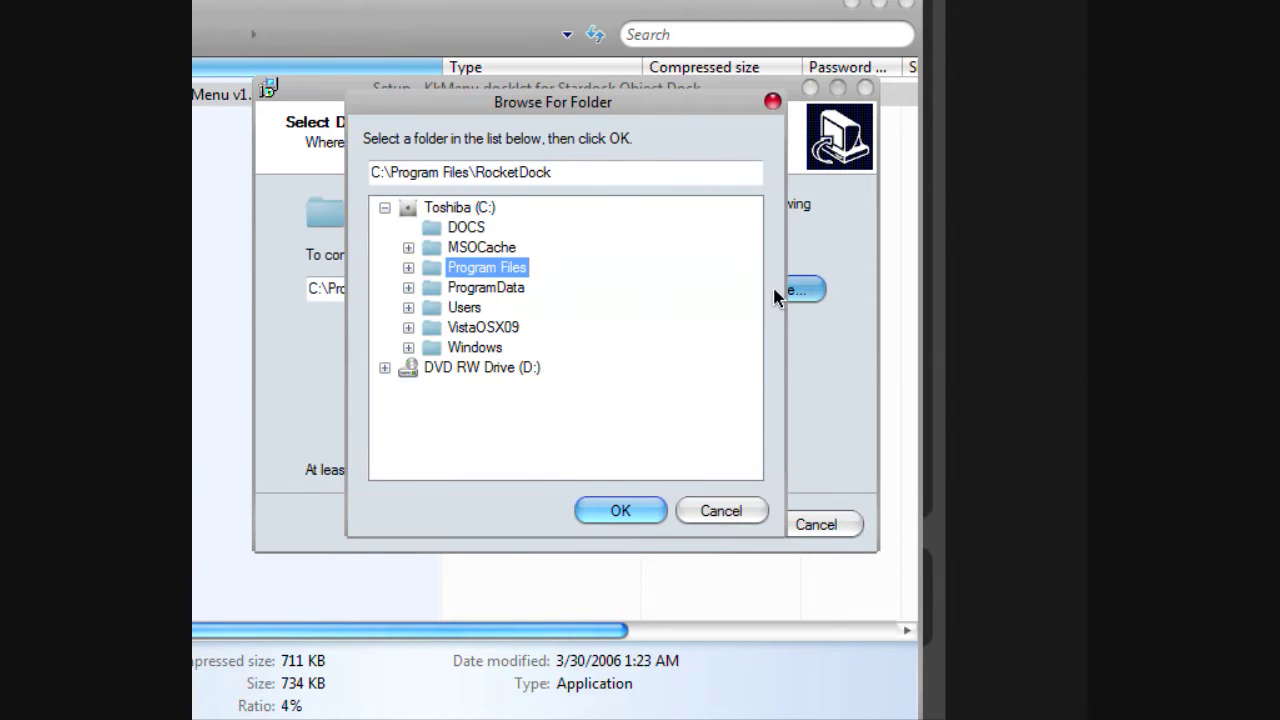
# Set the install path to C:\Program Files\RocketDock, then cancel and exit the KkMenu setup
pyautogui.doubleClick(471, 268)
pyautogui.moveTo(750, 250); pyautogui.dragTo(743, 395)
pyautogui.doubleClick(488, 348)
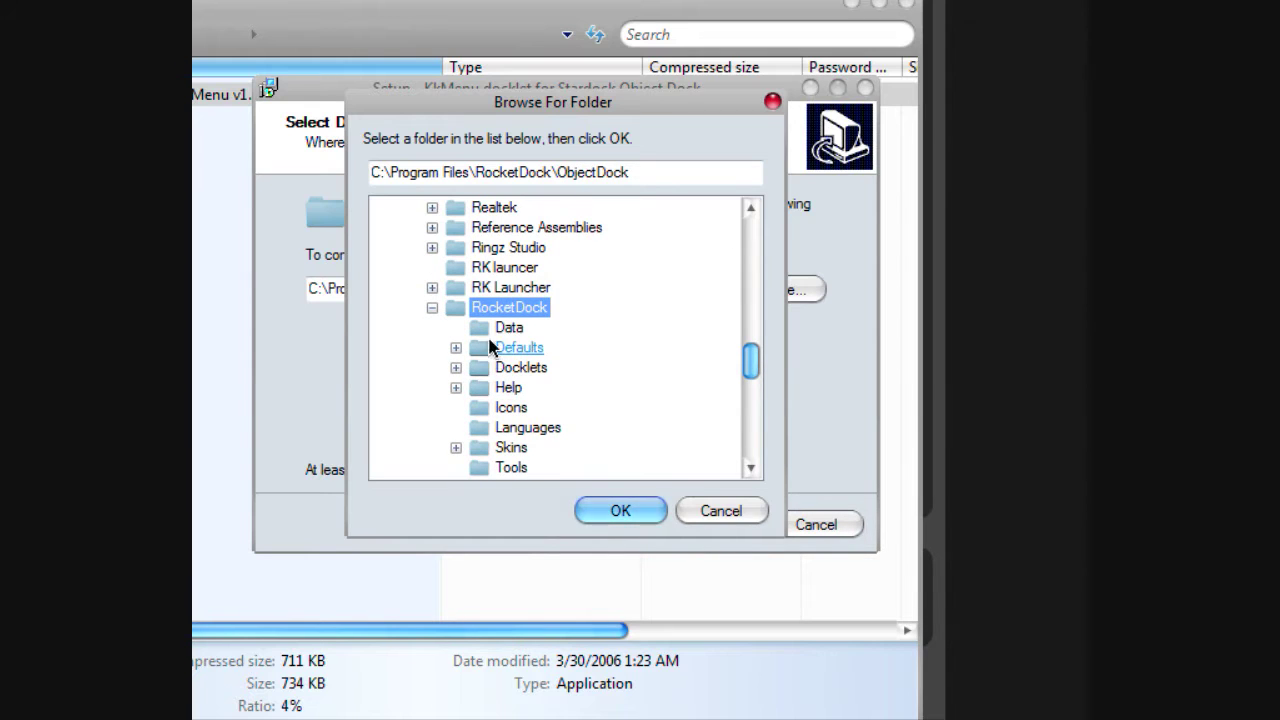
pyautogui.click(612, 513)
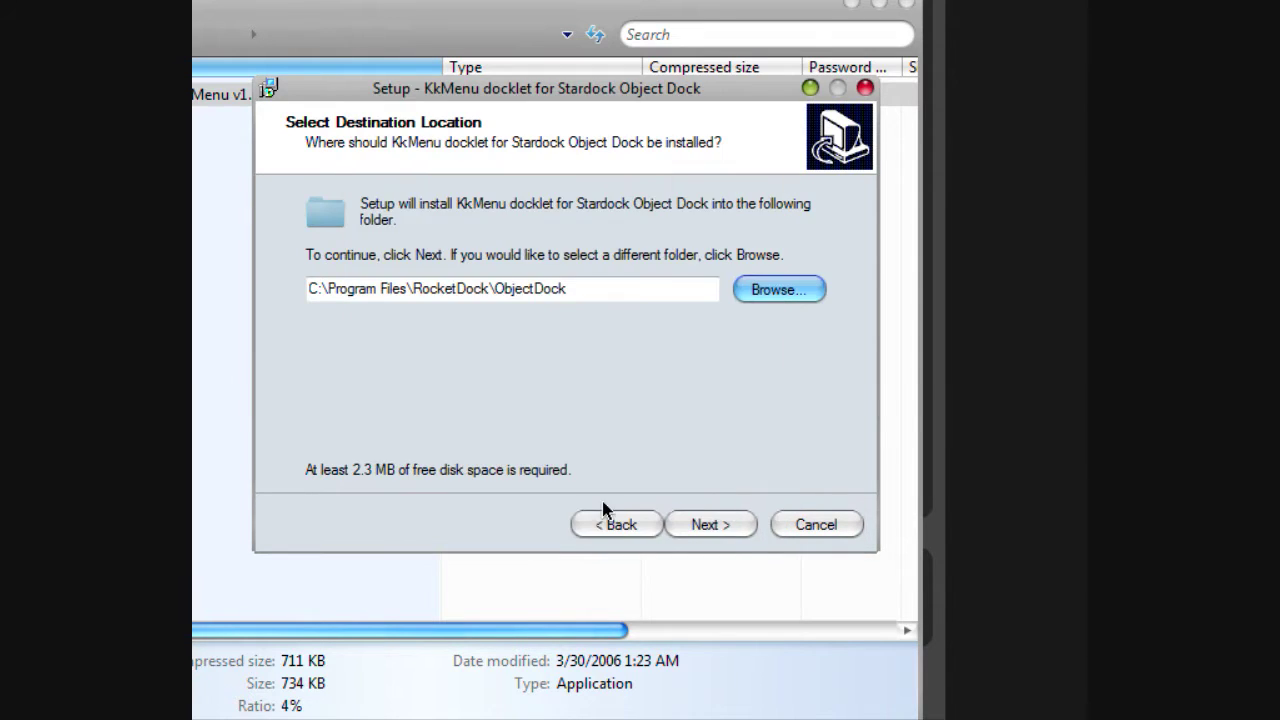
pyautogui.click(490, 290)
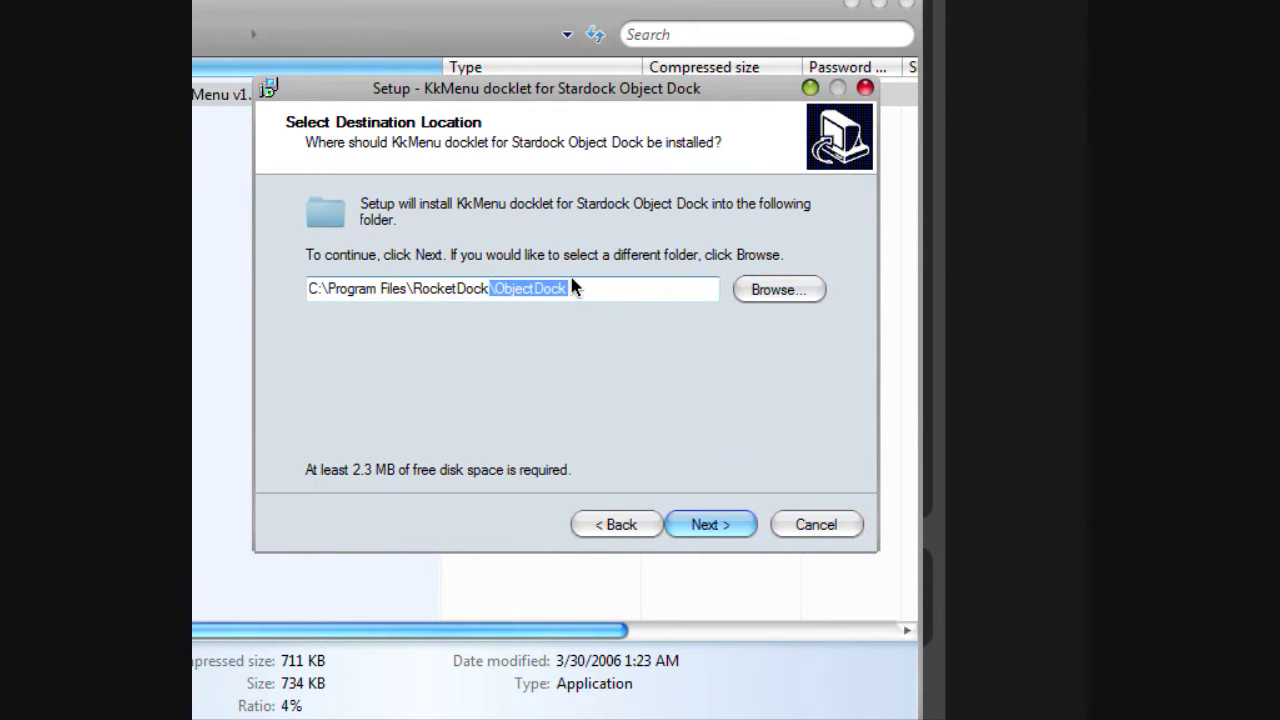
pyautogui.press('BackSpace')
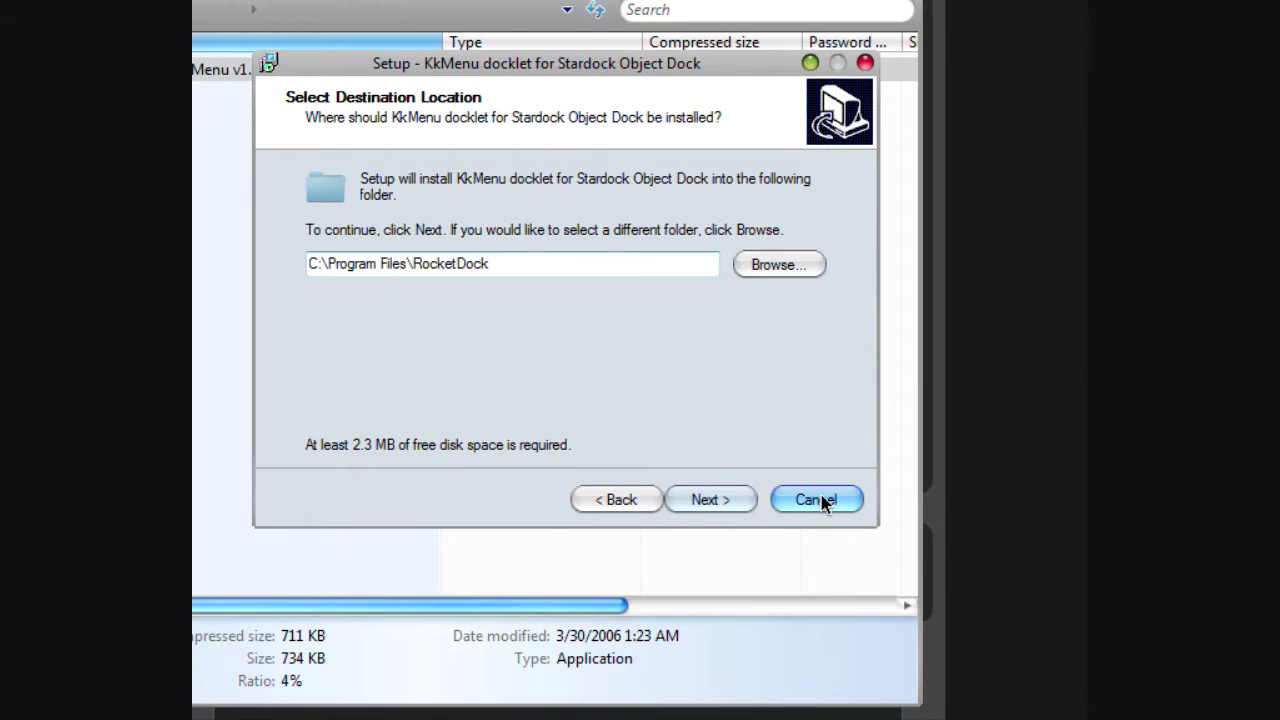
pyautogui.click(818, 500)
pyautogui.click(684, 414)
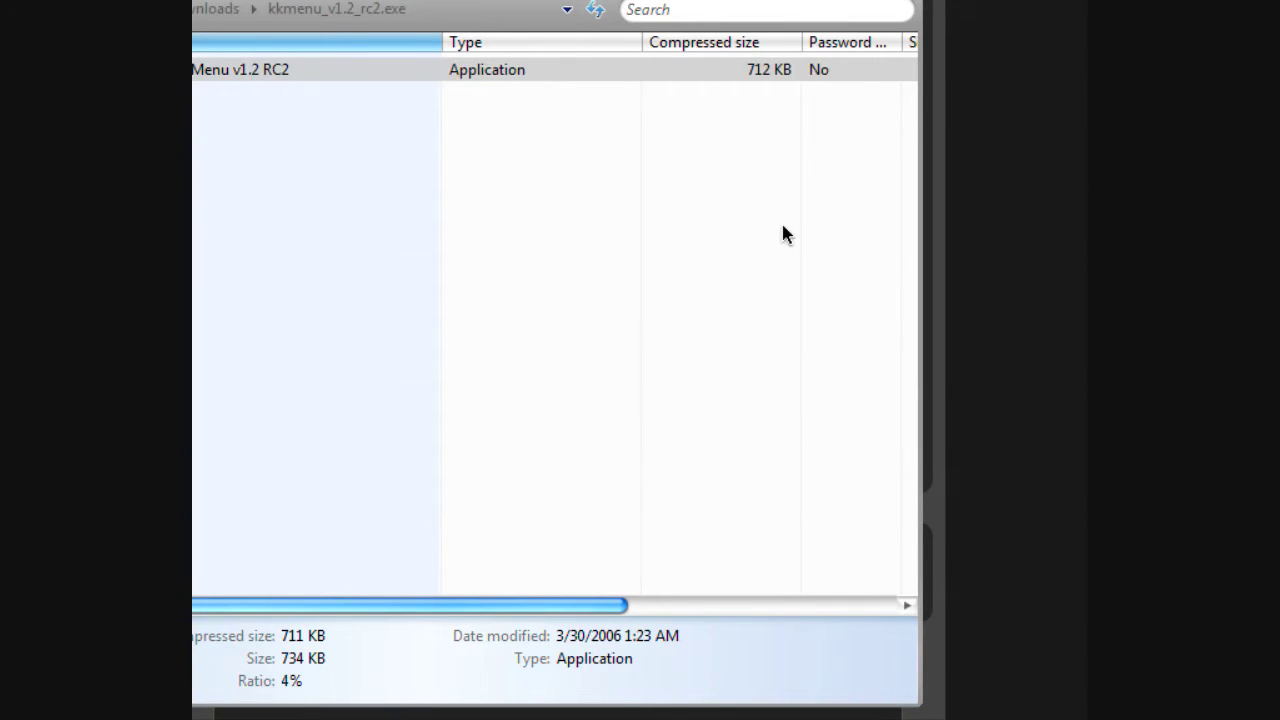
# Close the archive and downloads windows and browse RocketDock.com's popular docklets list
pyautogui.click(854, 200)
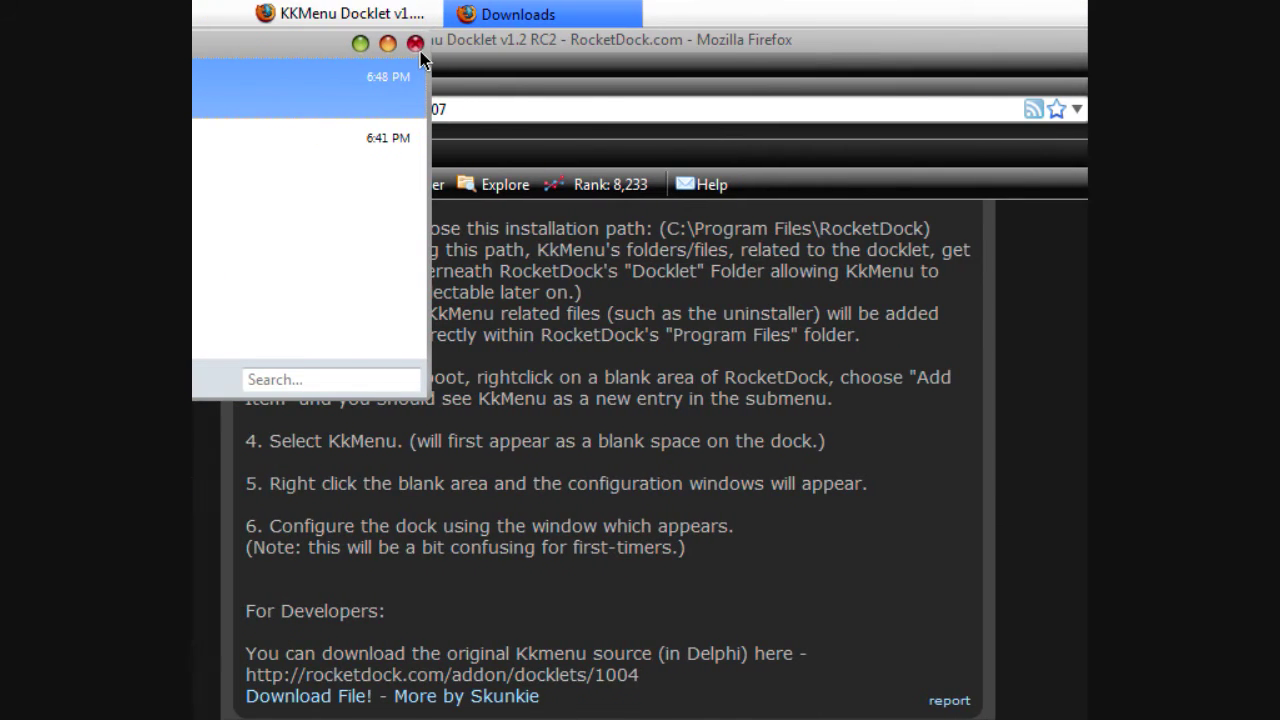
pyautogui.click(416, 45)
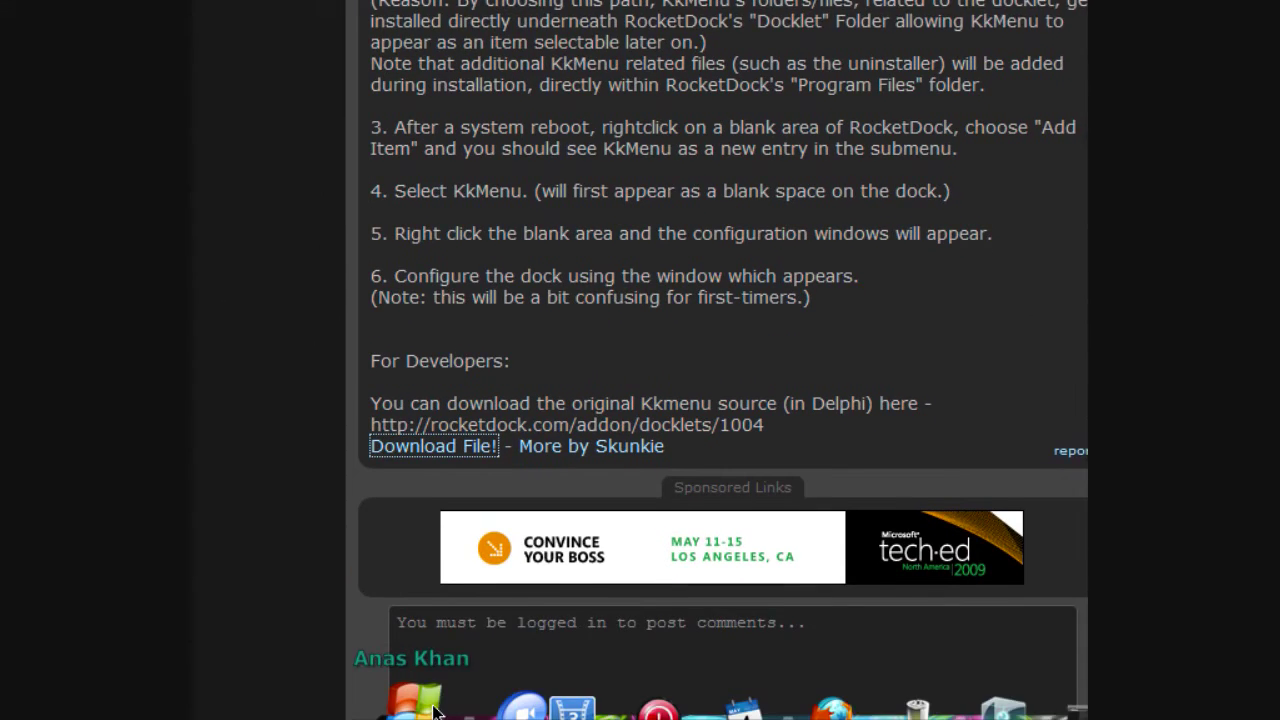
pyautogui.scroll(10, 432, 651)
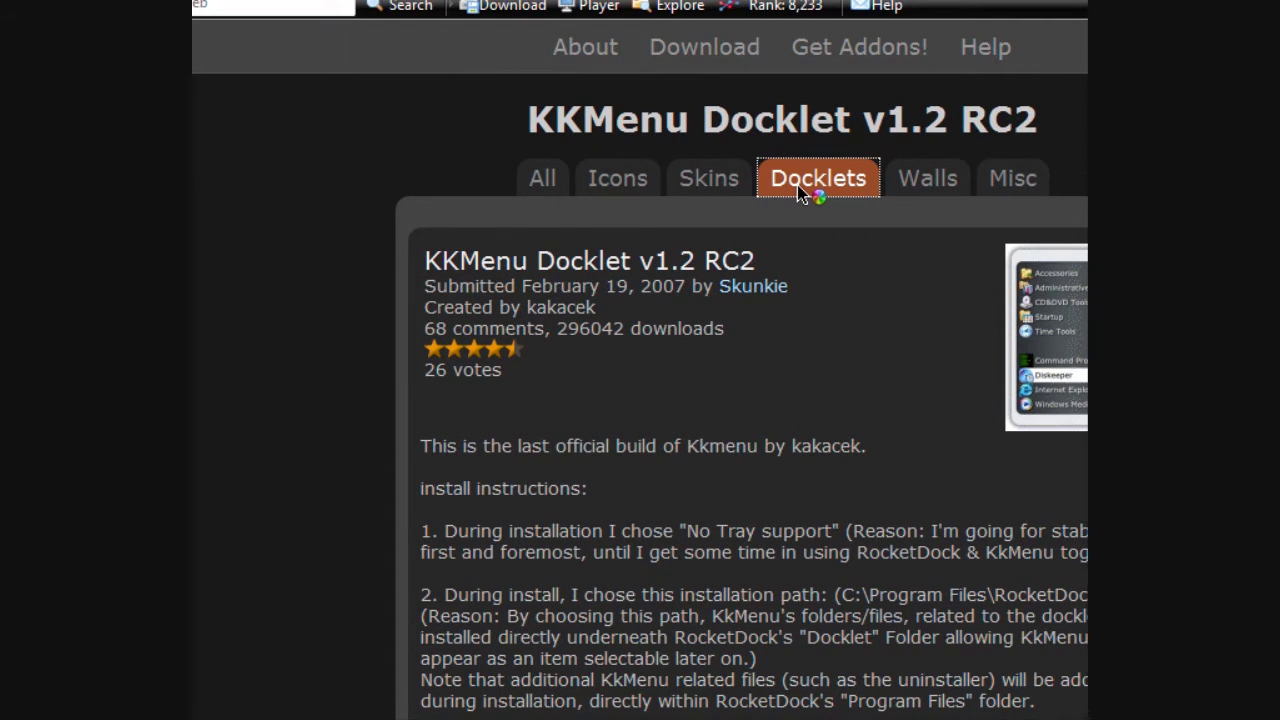
pyautogui.click(797, 185)
pyautogui.scroll(-5, 797, 185)
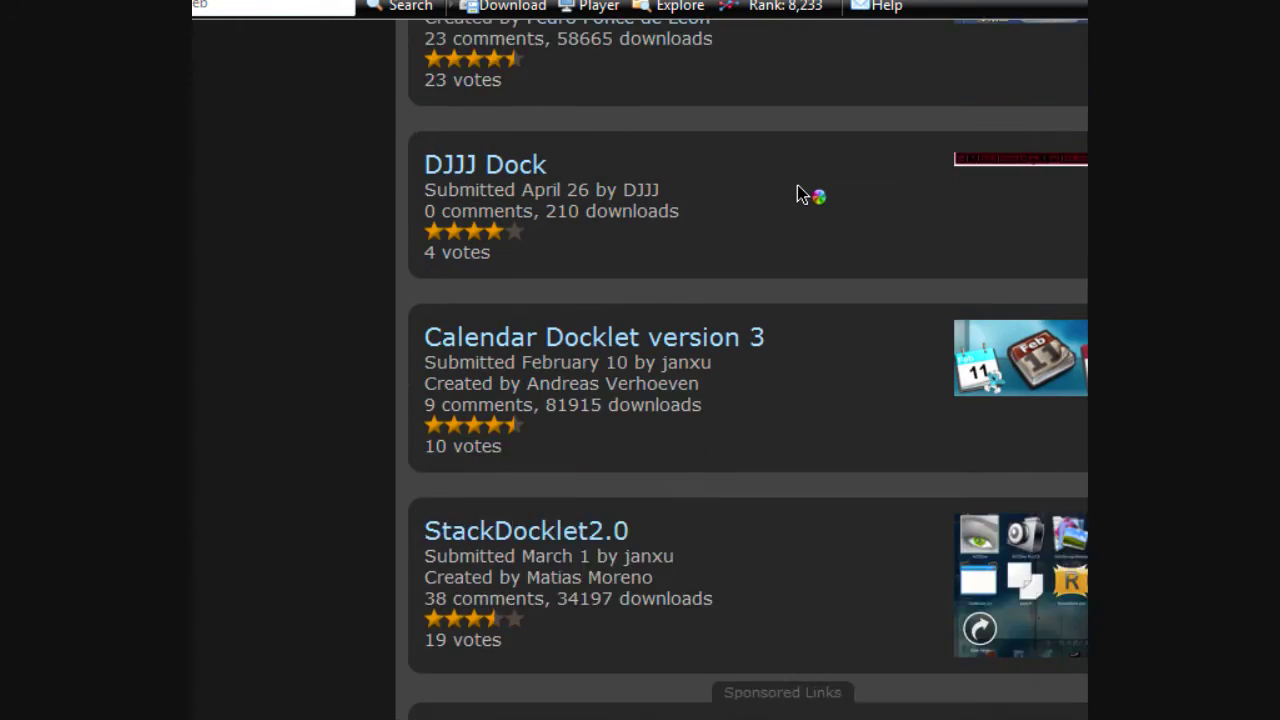
pyautogui.scroll(-3, 797, 195)
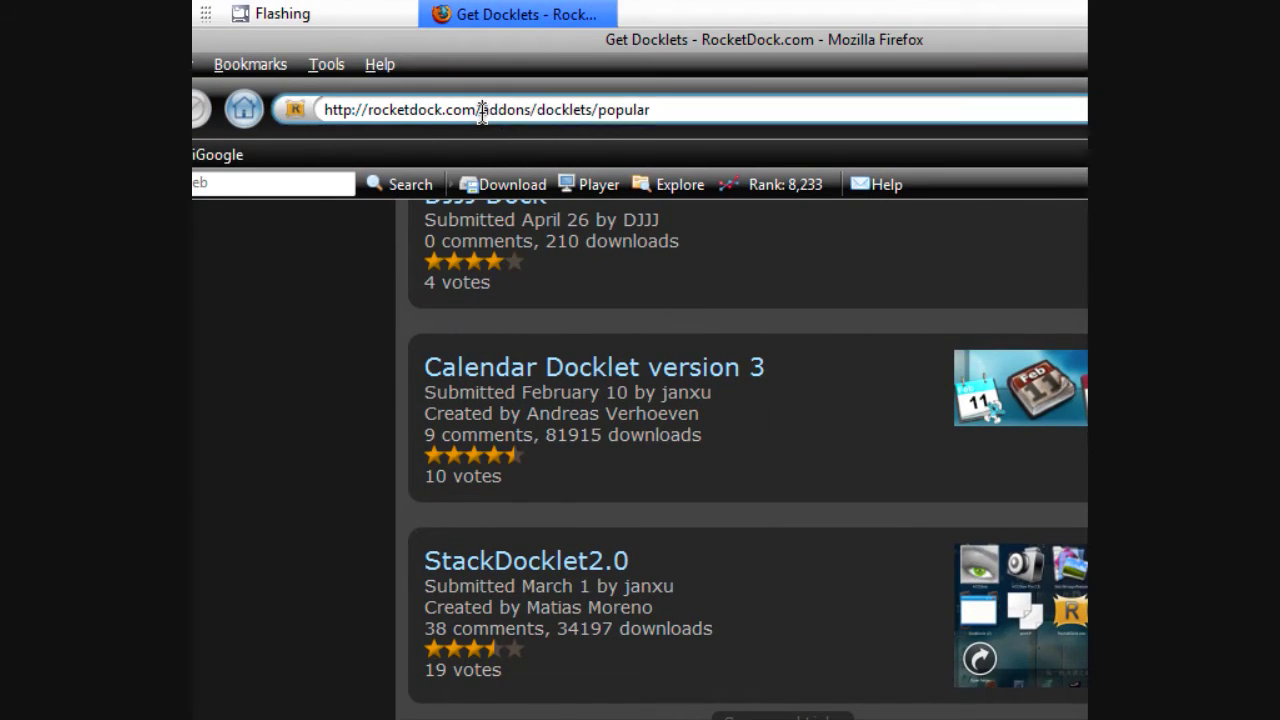
pyautogui.moveTo(481, 110); pyautogui.dragTo(856, 90)
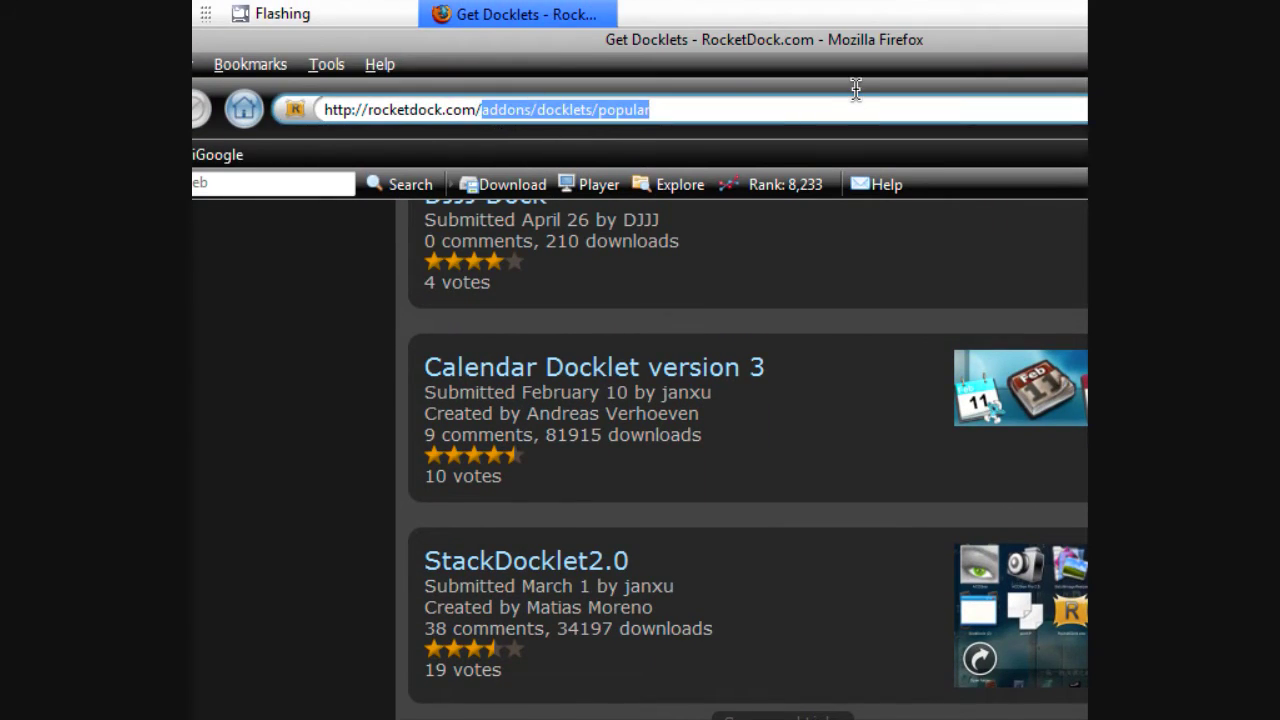
pyautogui.press('BackSpace')
pyautogui.press('BackSpace')
pyautogui.press('Return')
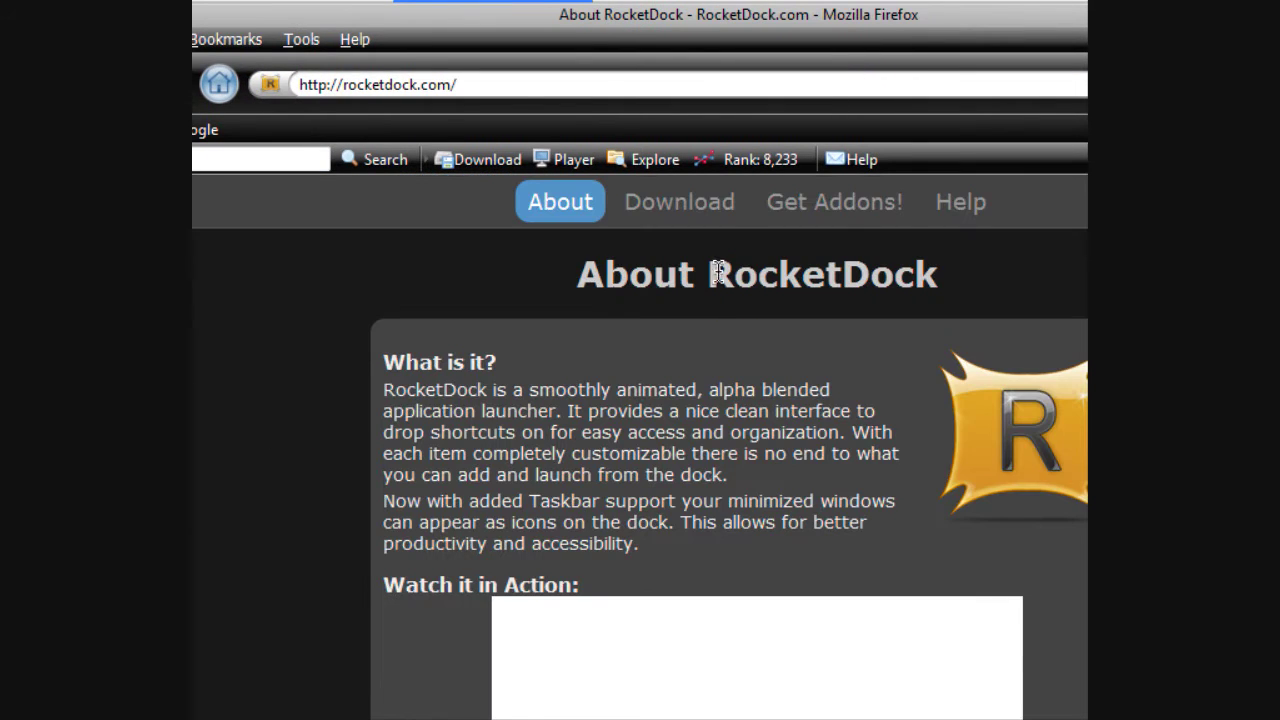
pyautogui.click(838, 220)
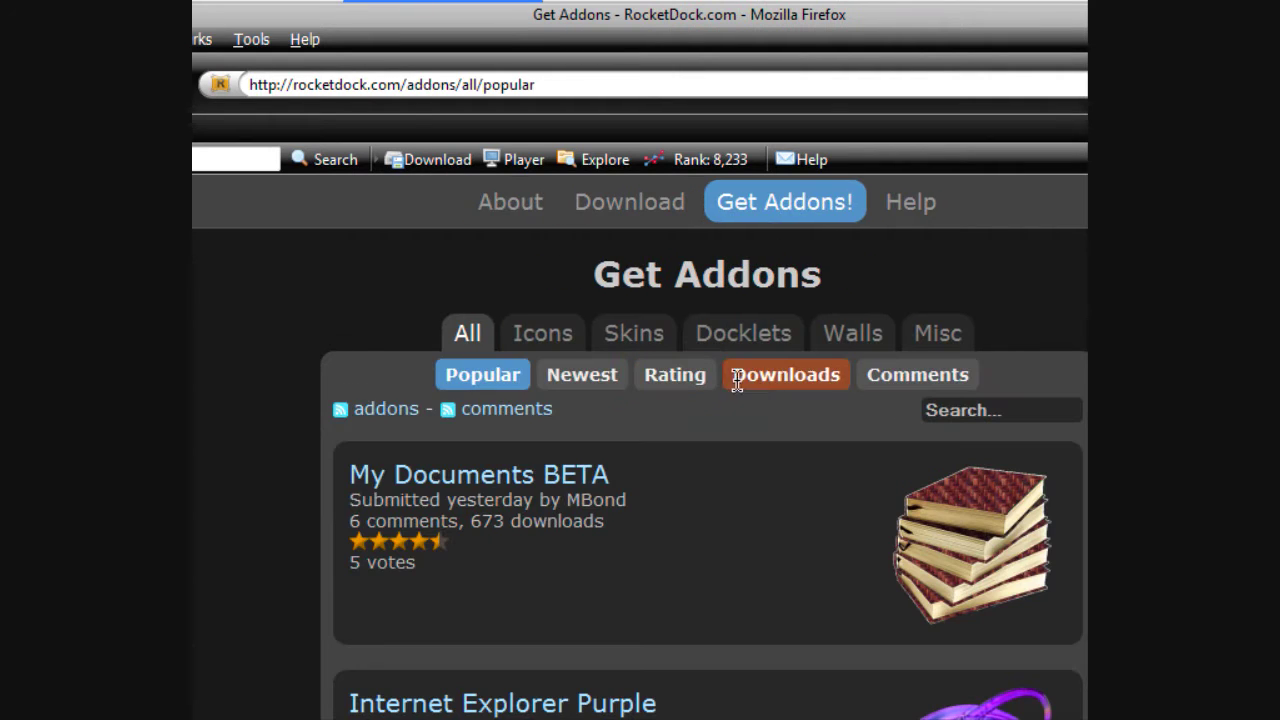
pyautogui.click(721, 337)
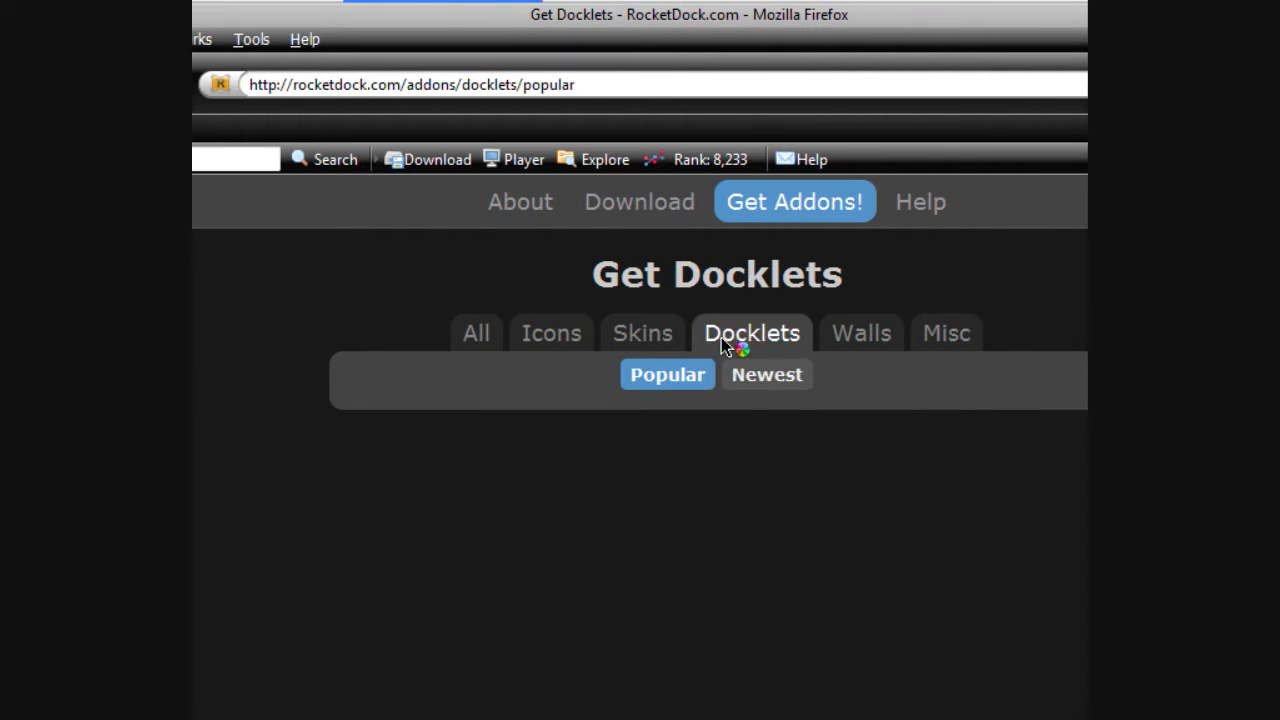
pyautogui.moveTo(1074, 371); pyautogui.dragTo(1080, 657)
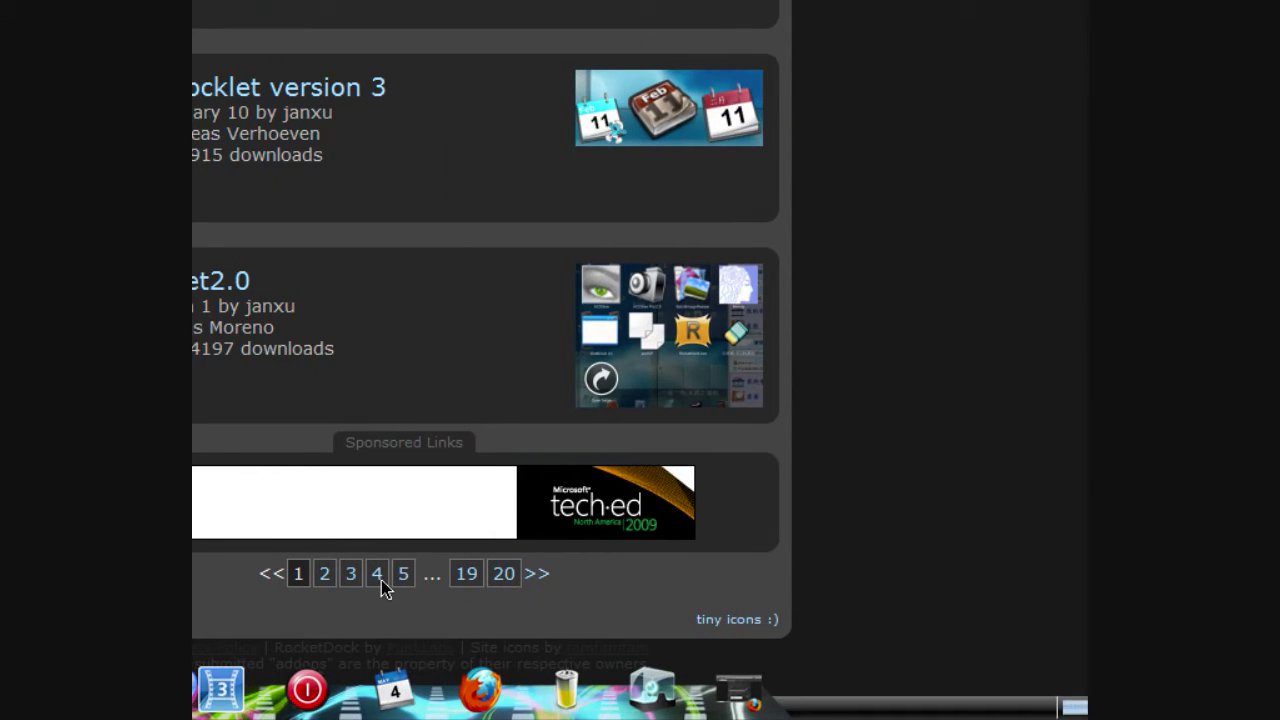
pyautogui.click(277, 628)
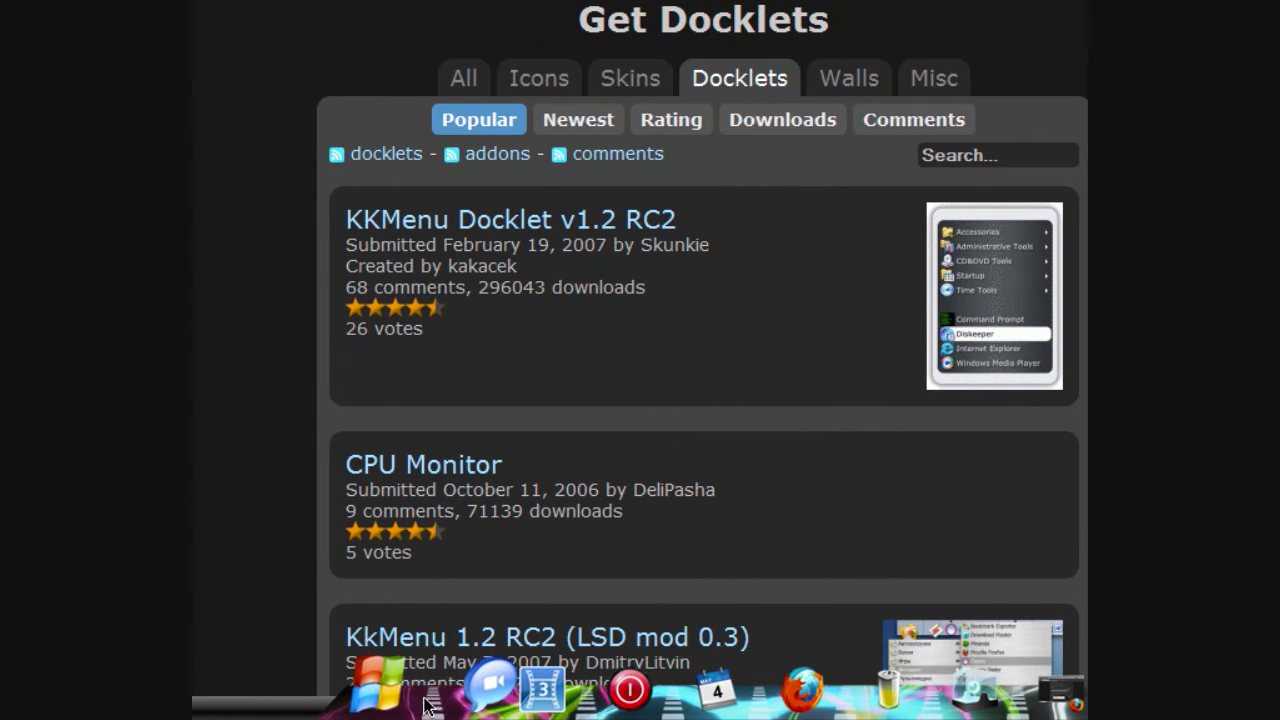
pyautogui.rightClick(420, 688)
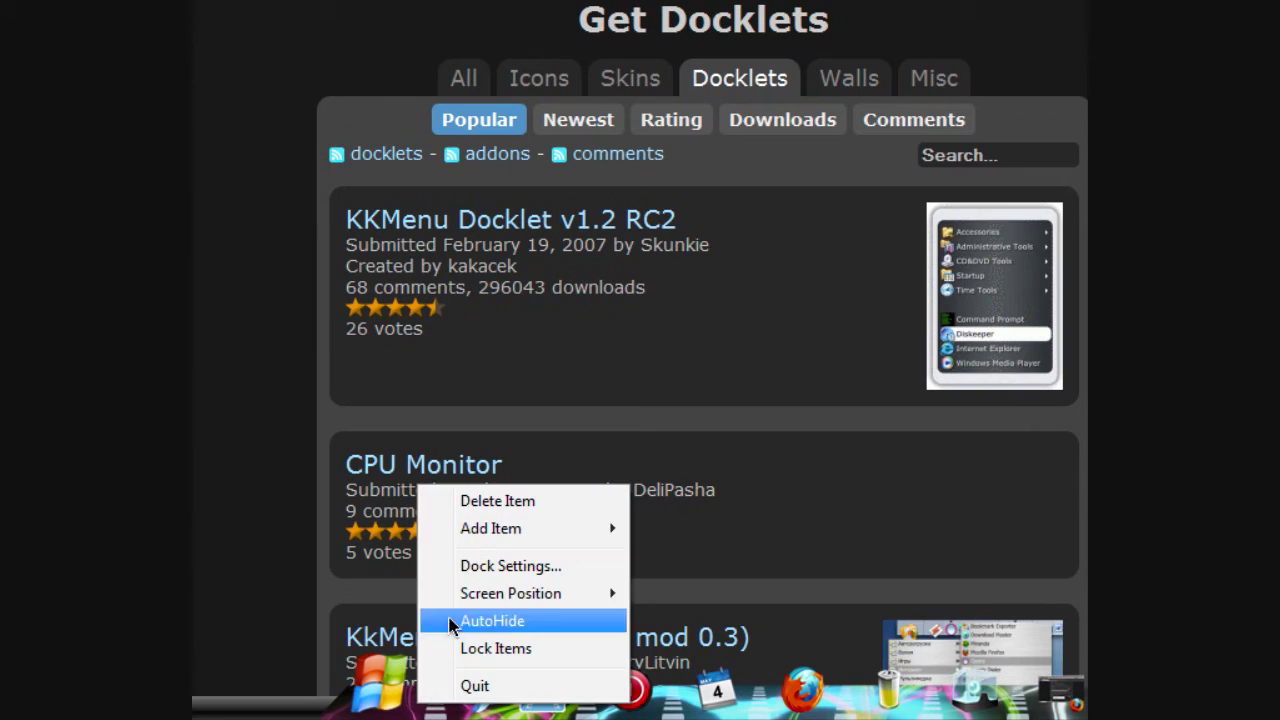
# Add a Kk Menu docklet to the dock from the Add Item menu
pyautogui.moveTo(510, 535)
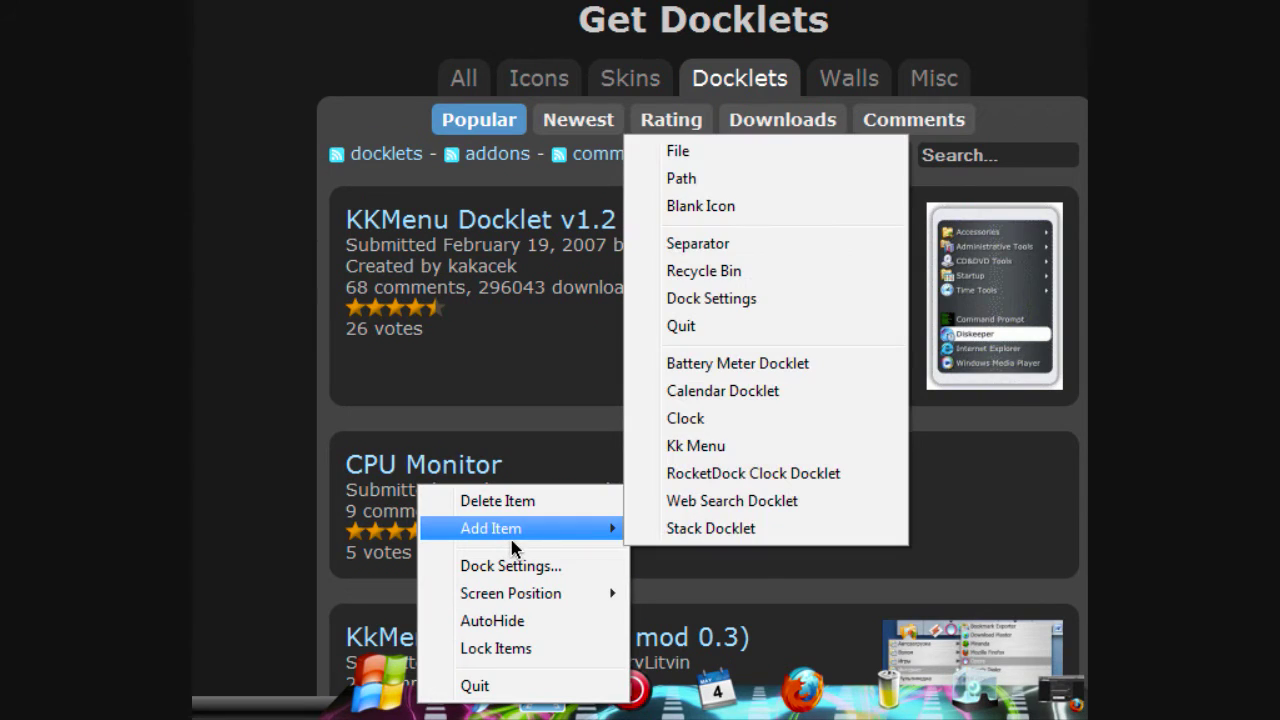
pyautogui.click(686, 445)
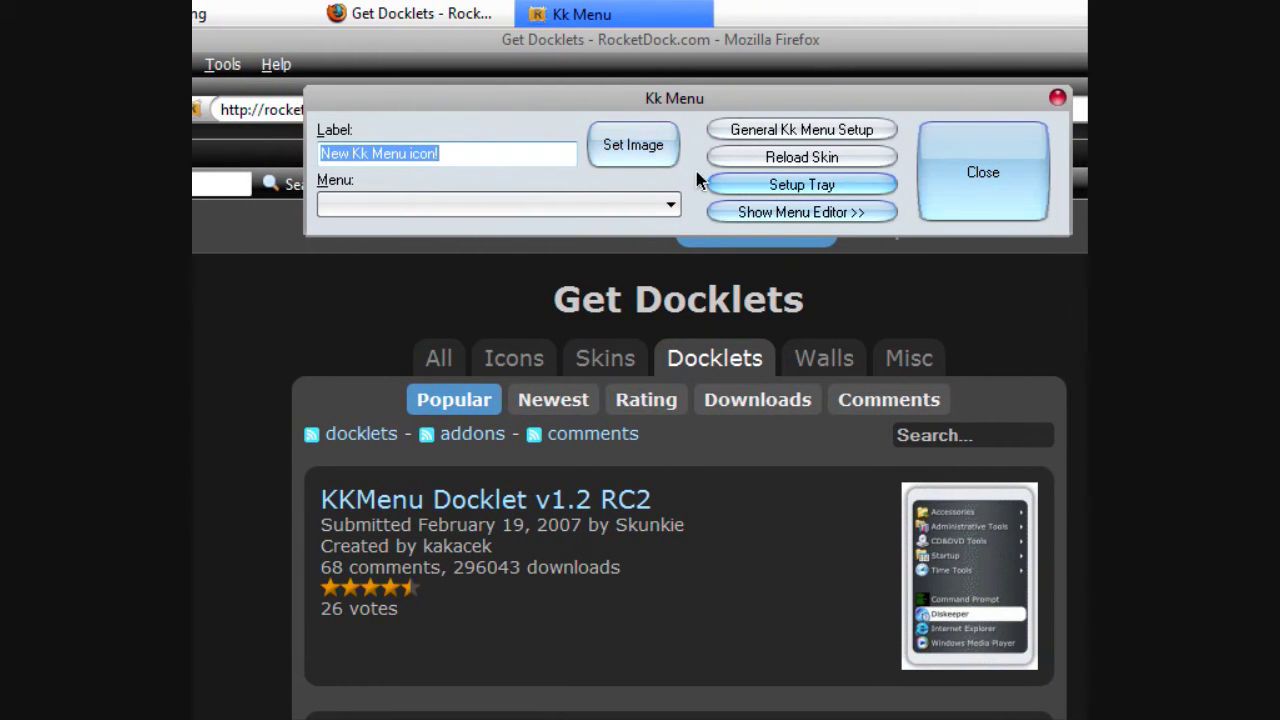
# Set the Kk Menu docklet's icon image to My Documents Folder.png
pyautogui.click(864, 188)
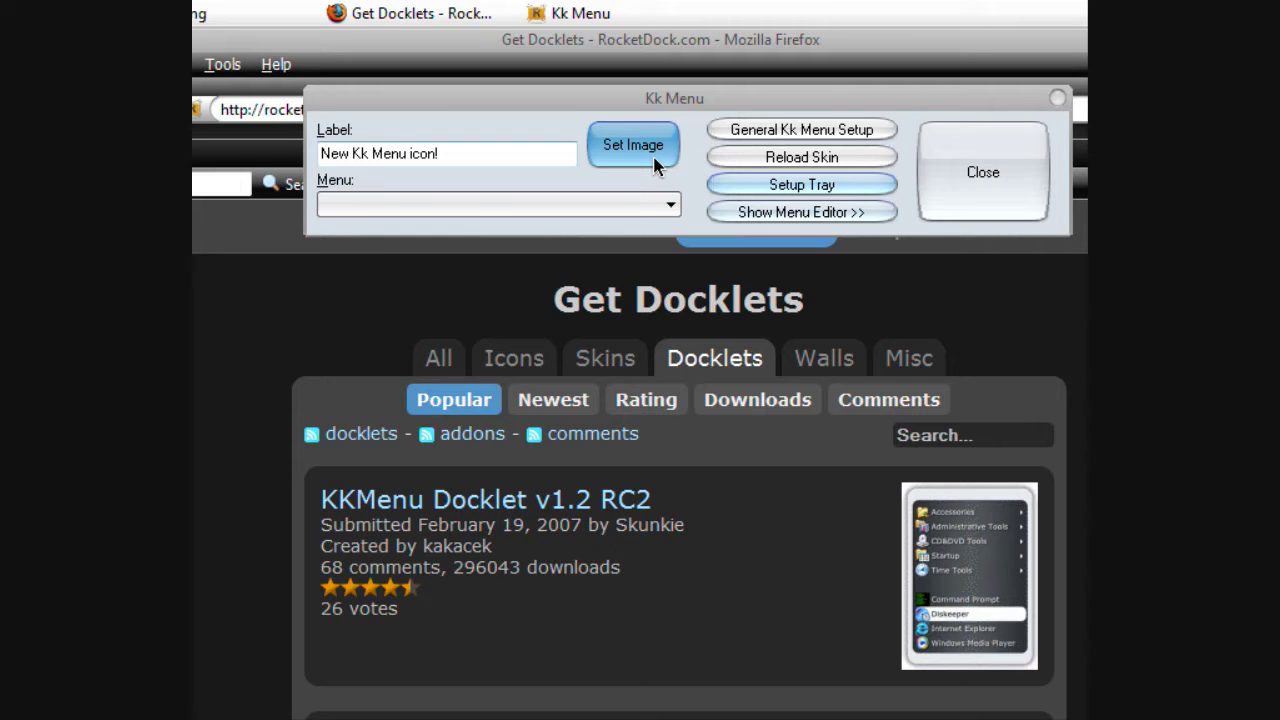
pyautogui.click(653, 156)
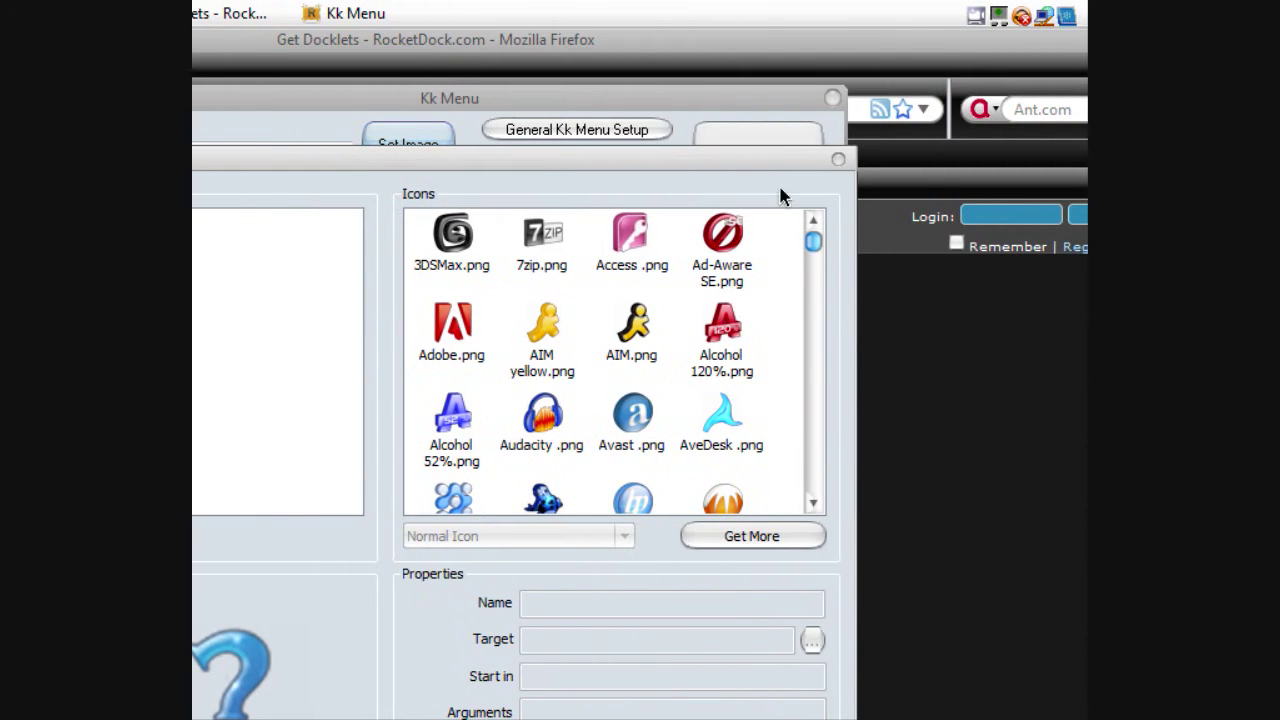
pyautogui.moveTo(839, 246); pyautogui.dragTo(814, 343)
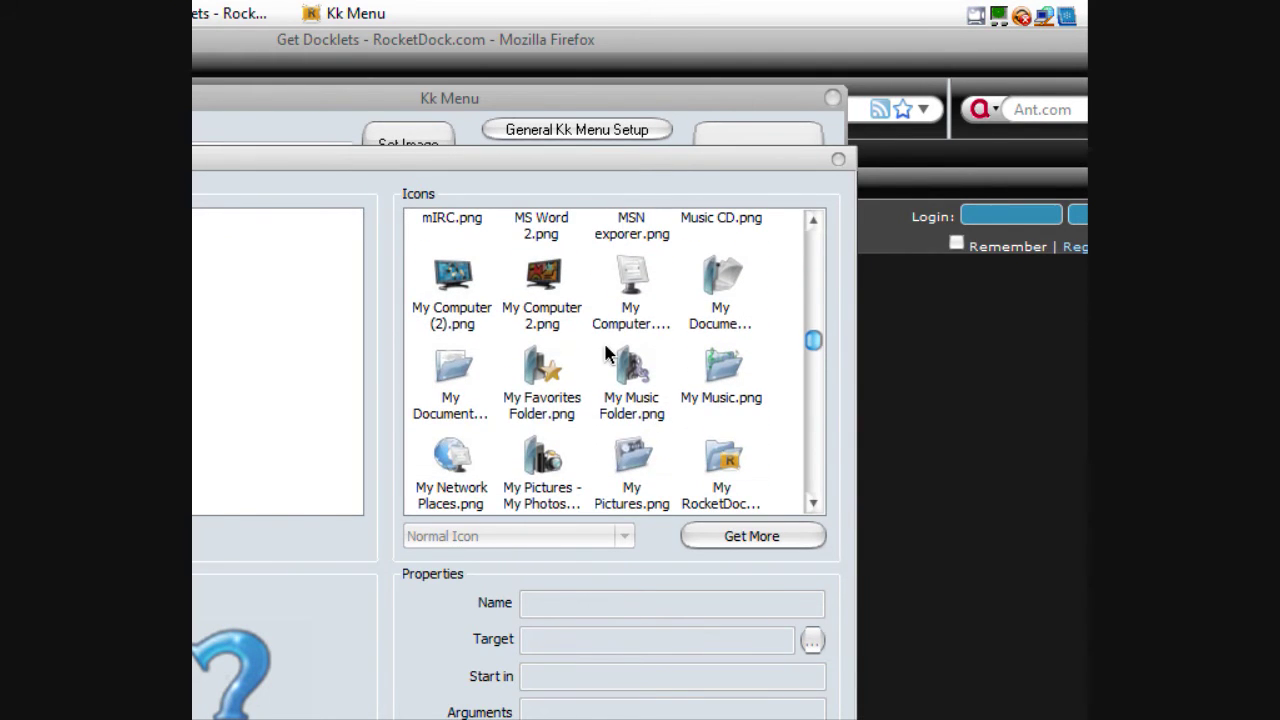
pyautogui.click(724, 305)
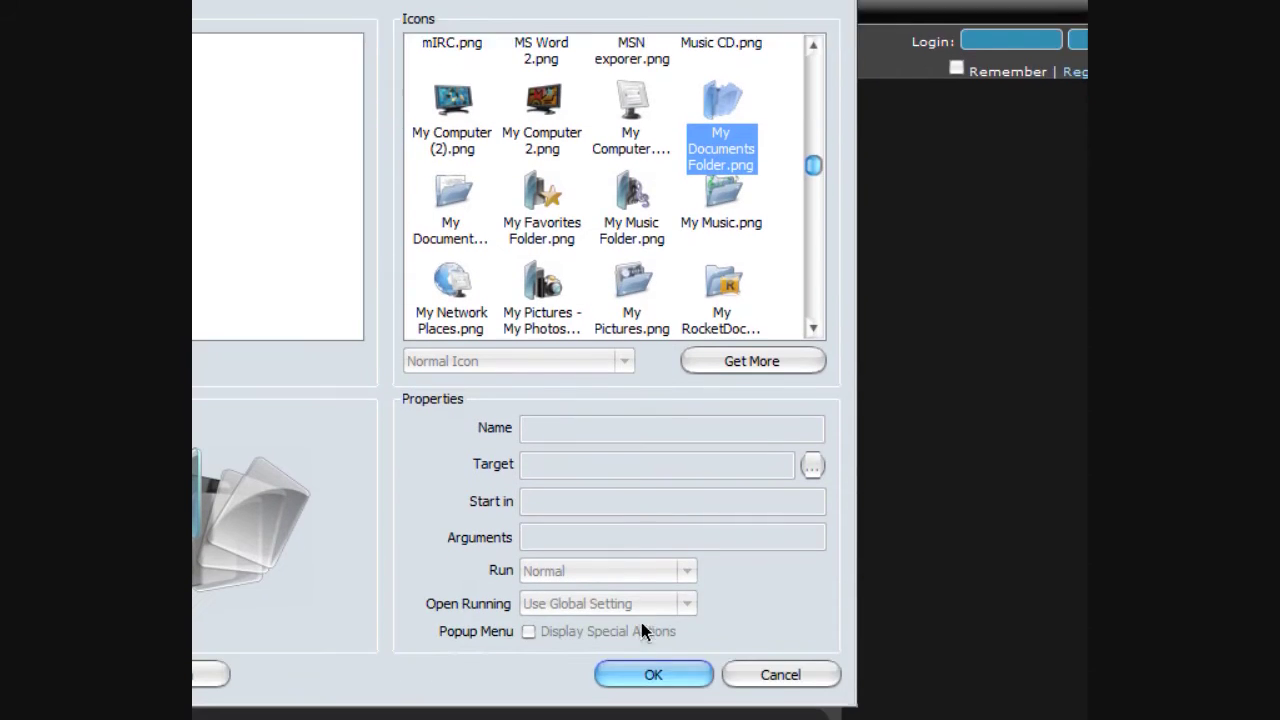
pyautogui.click(641, 577)
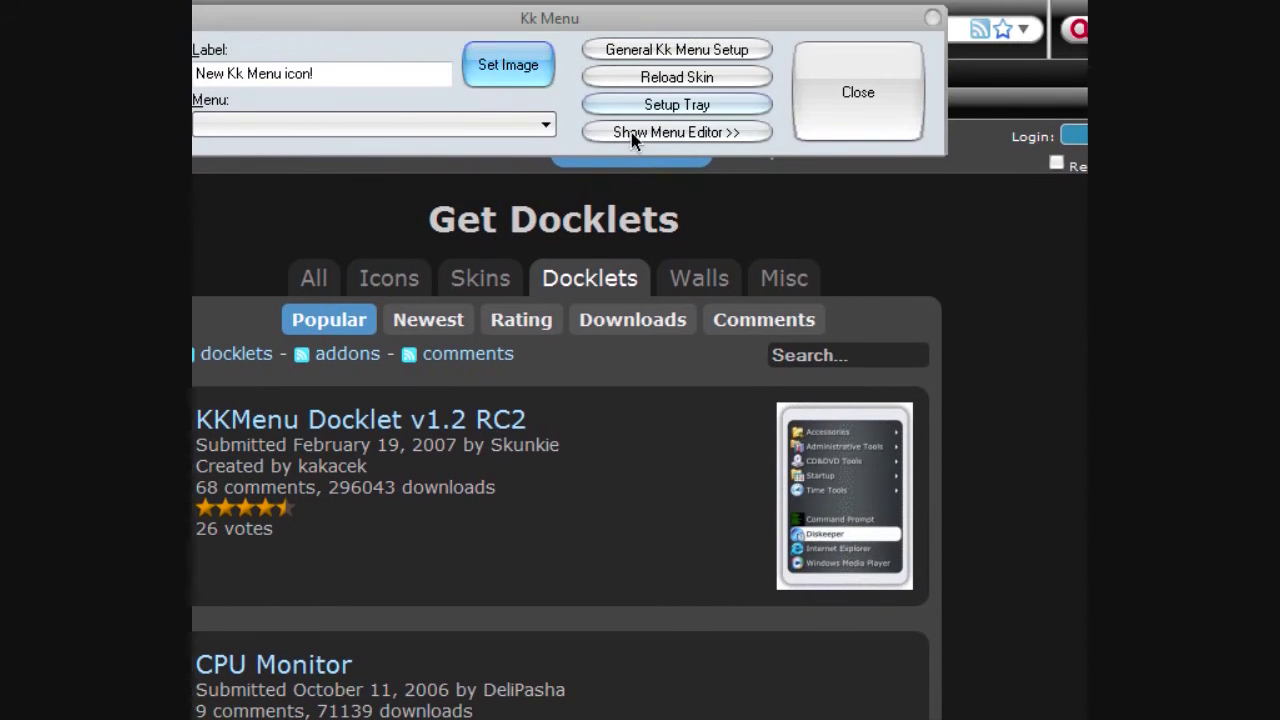
# Add a new menu in the Menu Editor and set its kind to Dynamic Folder
pyautogui.click(631, 133)
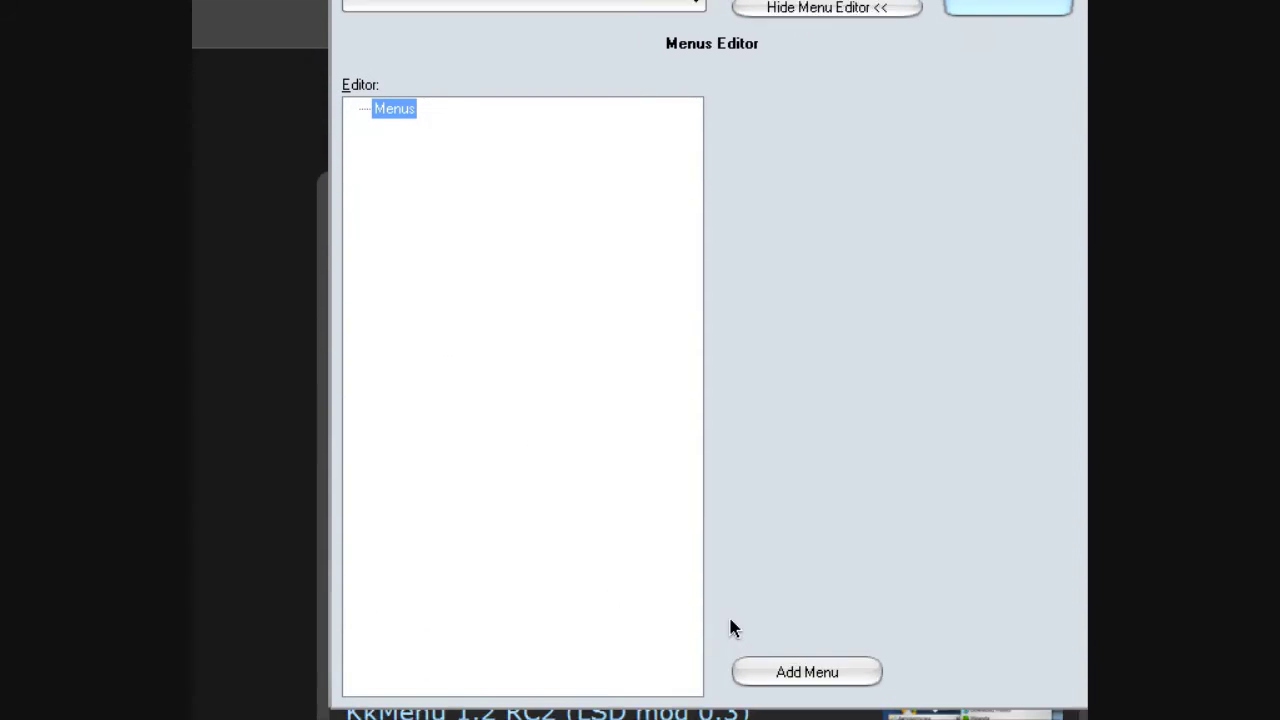
pyautogui.click(806, 597)
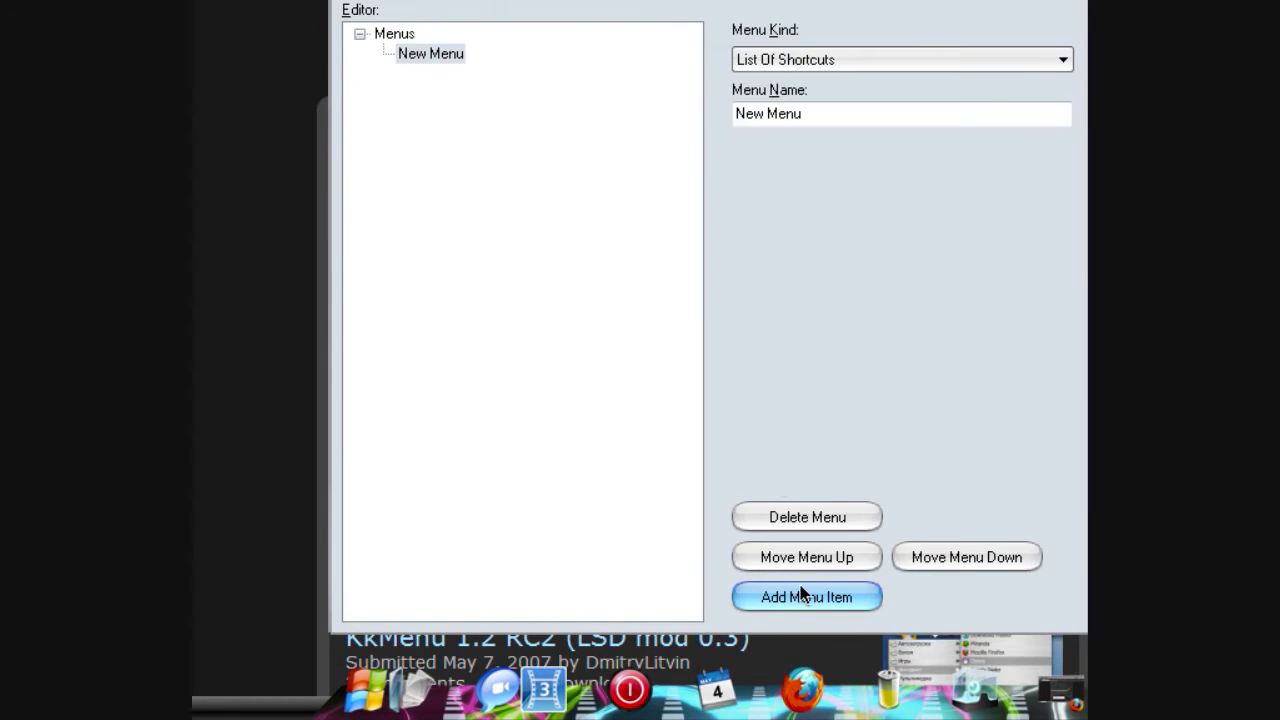
pyautogui.click(855, 61)
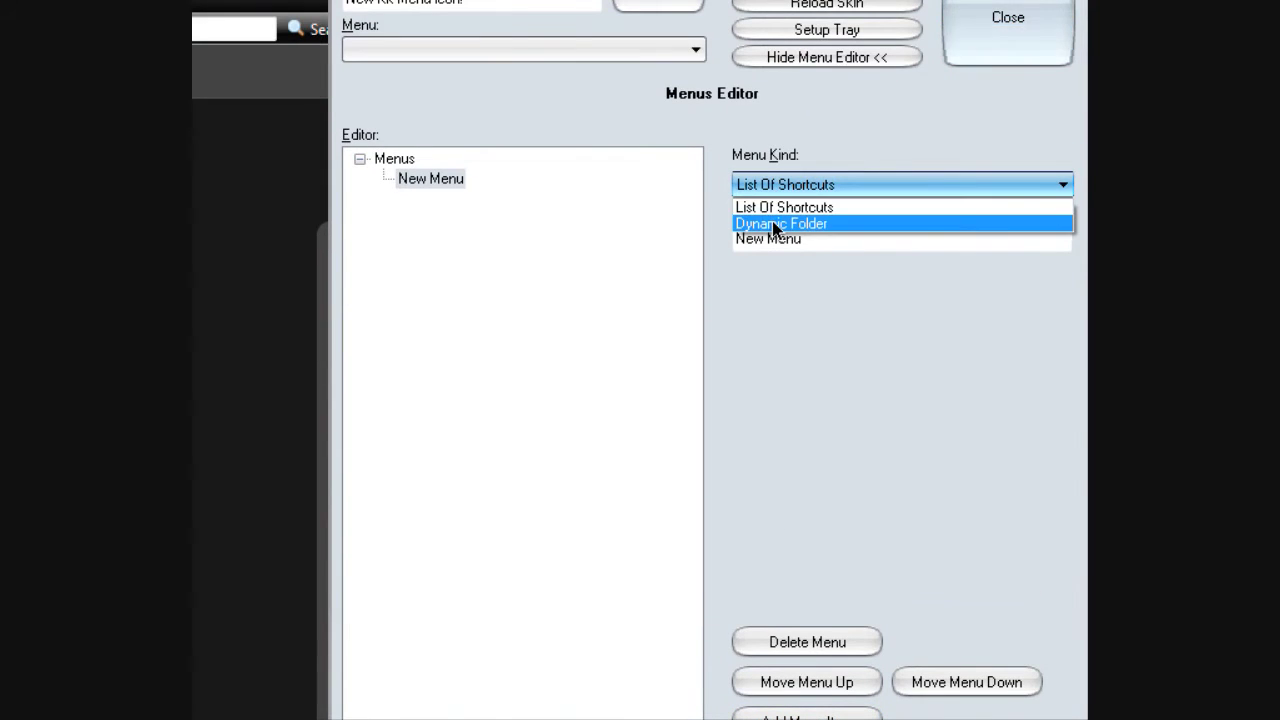
pyautogui.click(772, 224)
# Name the new Dynamic Folder menu 'Documents'
pyautogui.moveTo(823, 240); pyautogui.dragTo(669, 236)
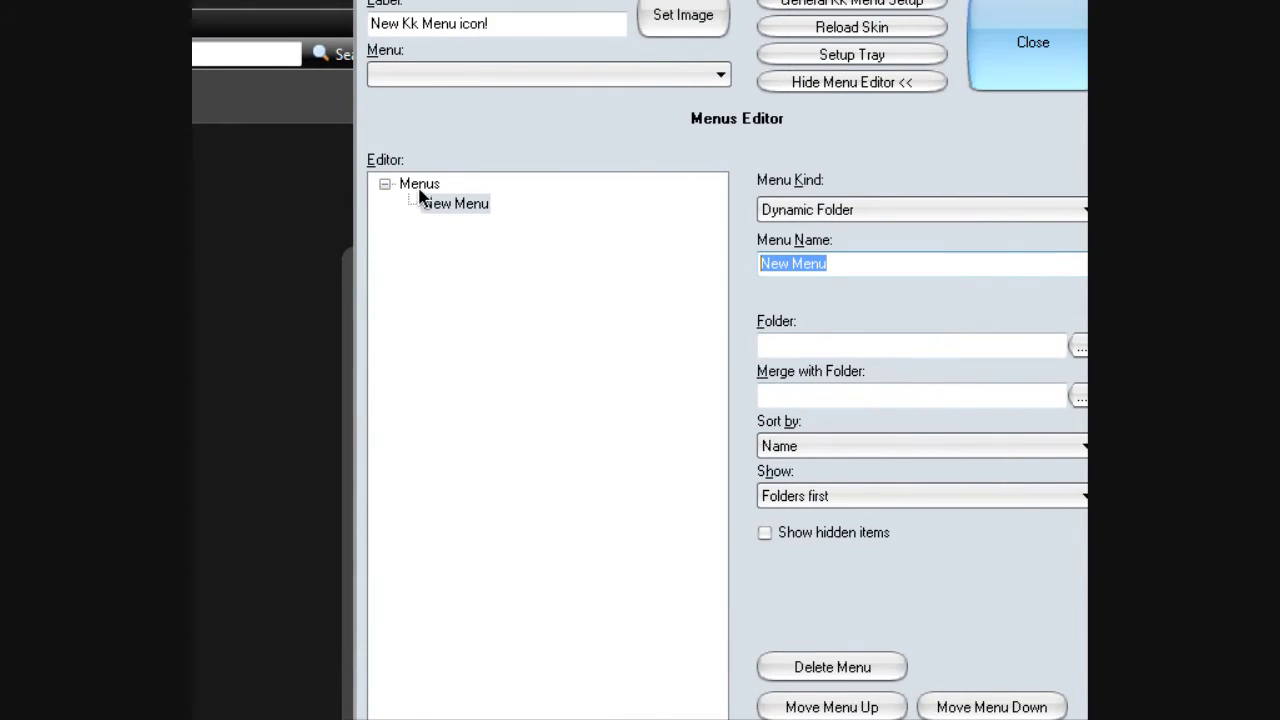
pyautogui.click(269, 233)
pyautogui.click(455, 206)
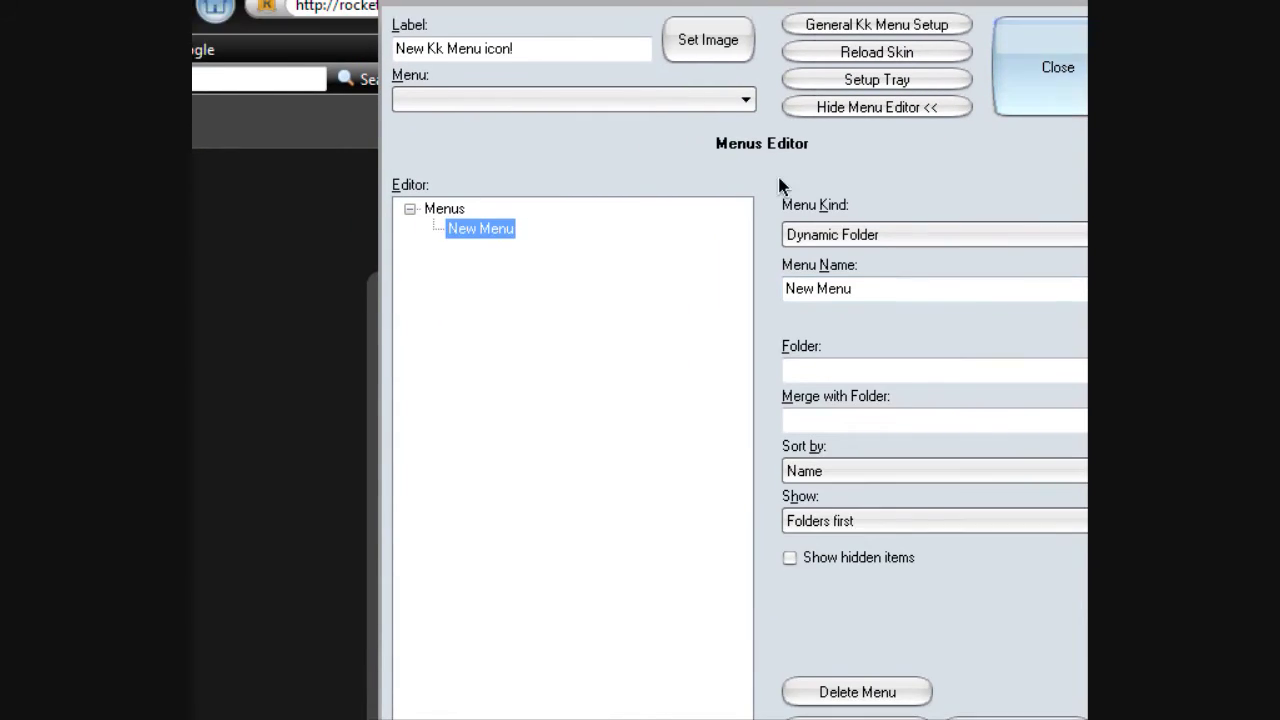
pyautogui.moveTo(846, 291); pyautogui.dragTo(793, 291)
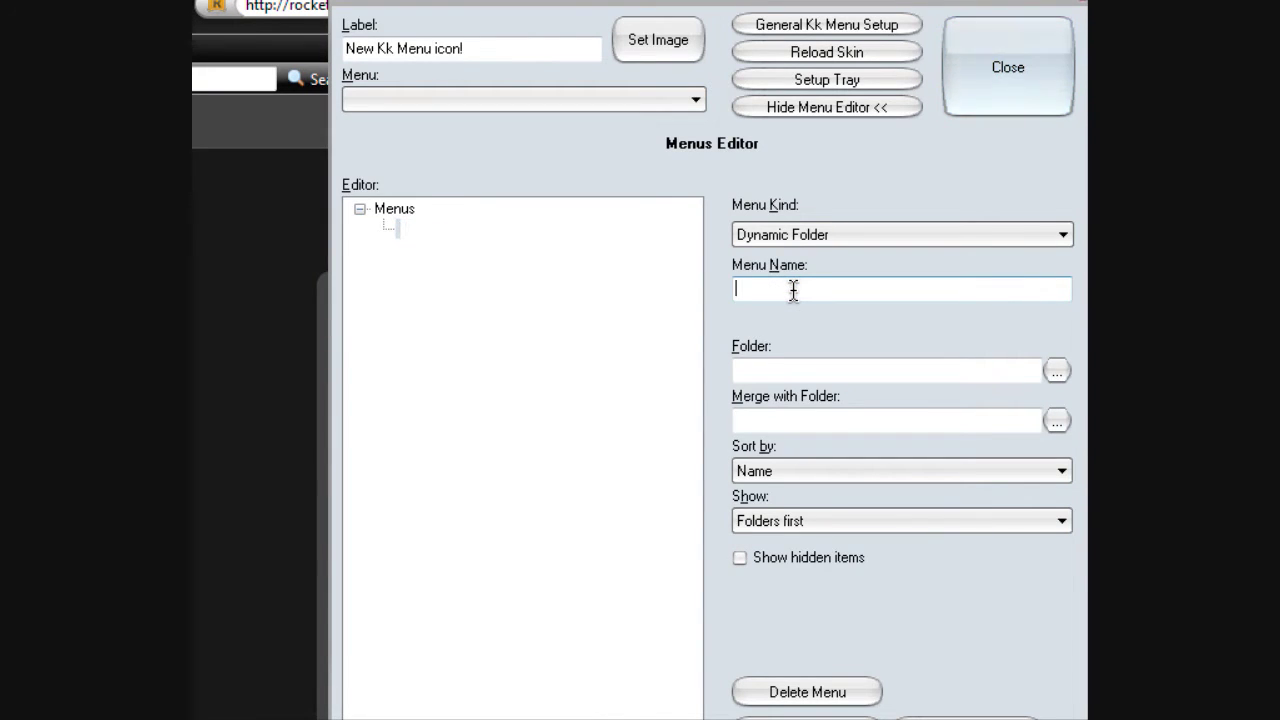
pyautogui.write('Dox')
pyautogui.press('BackSpace')
pyautogui.write('ck')
pyautogui.press('BackSpace')
pyautogui.write('uments')
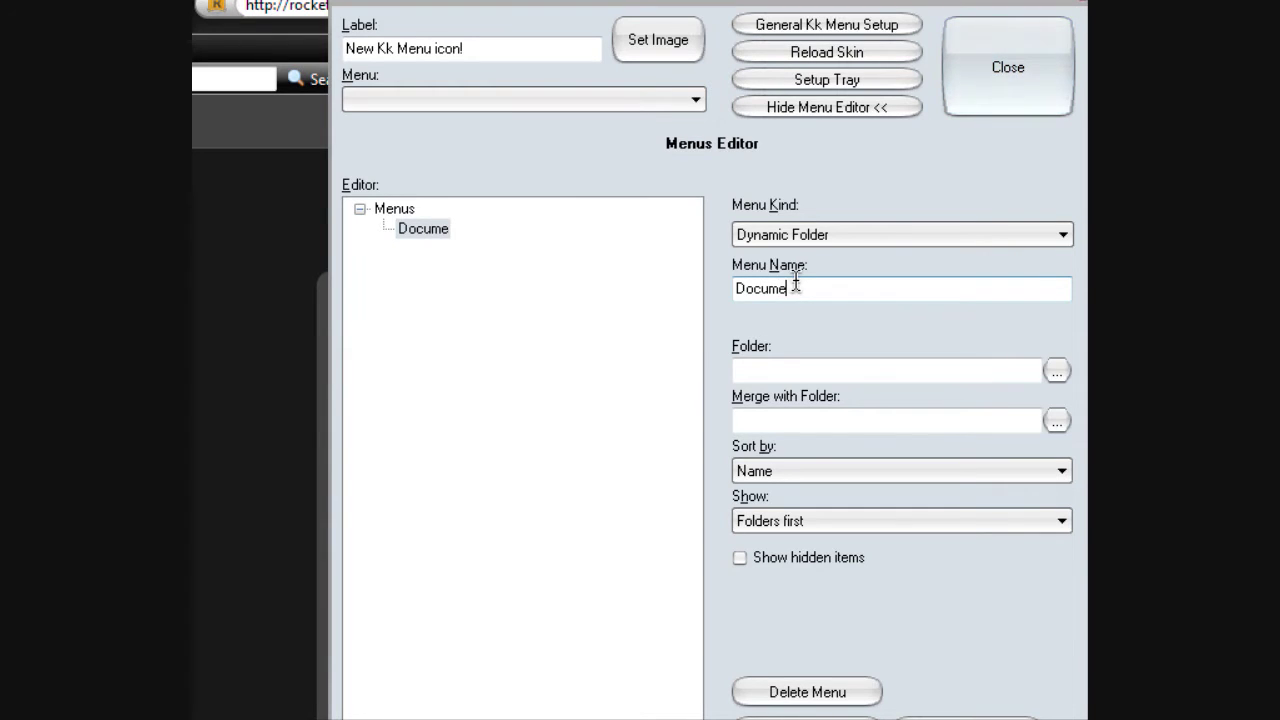
# Point the Documents menu's folder at the user's Documents folder
pyautogui.click(1056, 371)
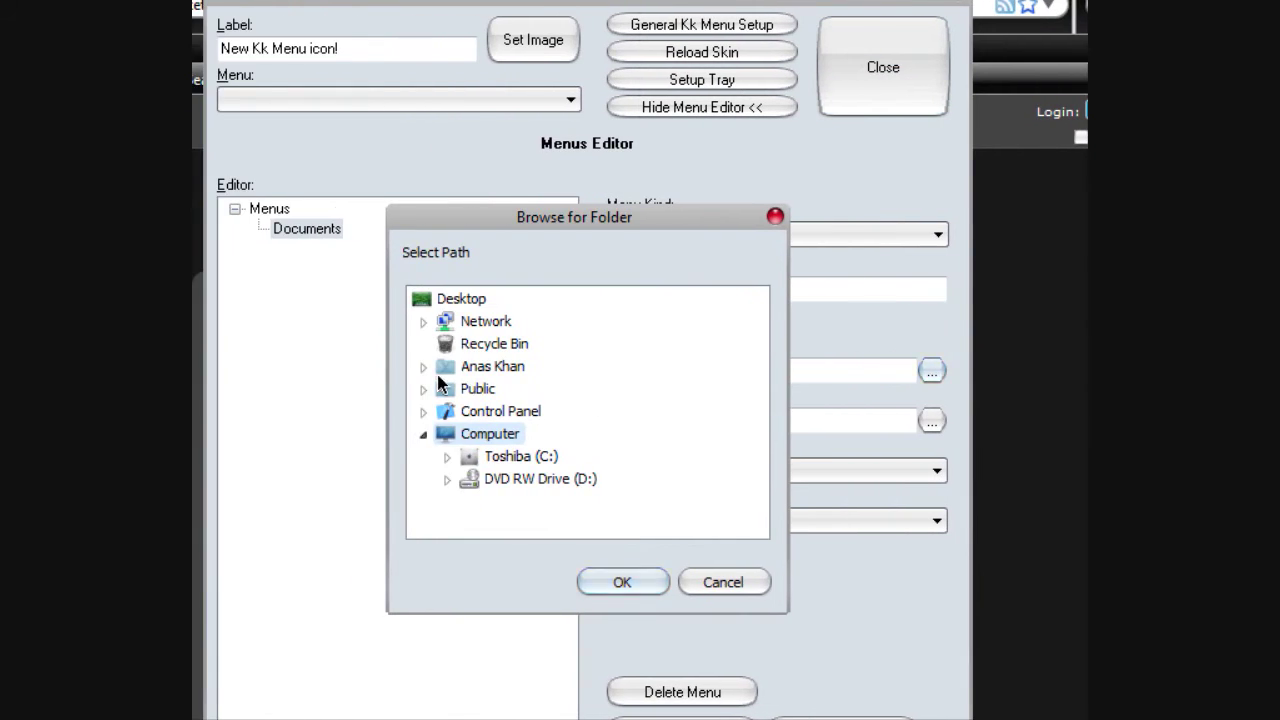
pyautogui.click(374, 367)
pyautogui.click(478, 368)
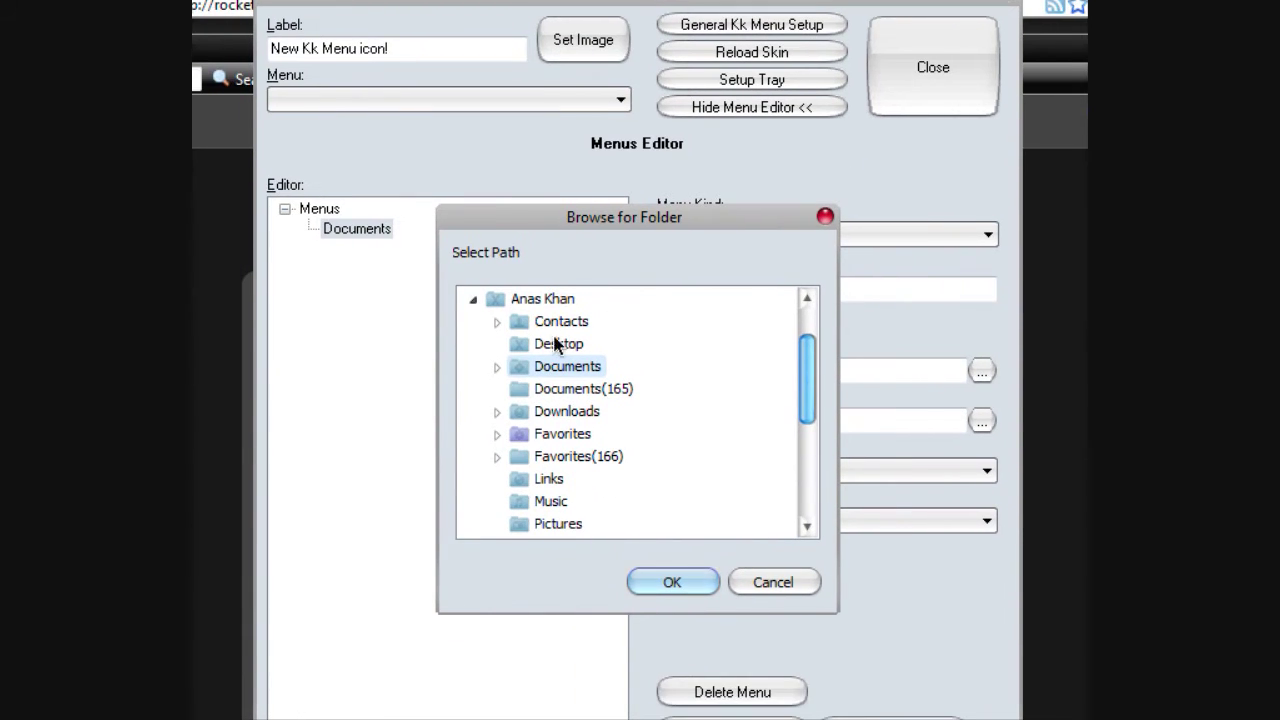
pyautogui.click(660, 511)
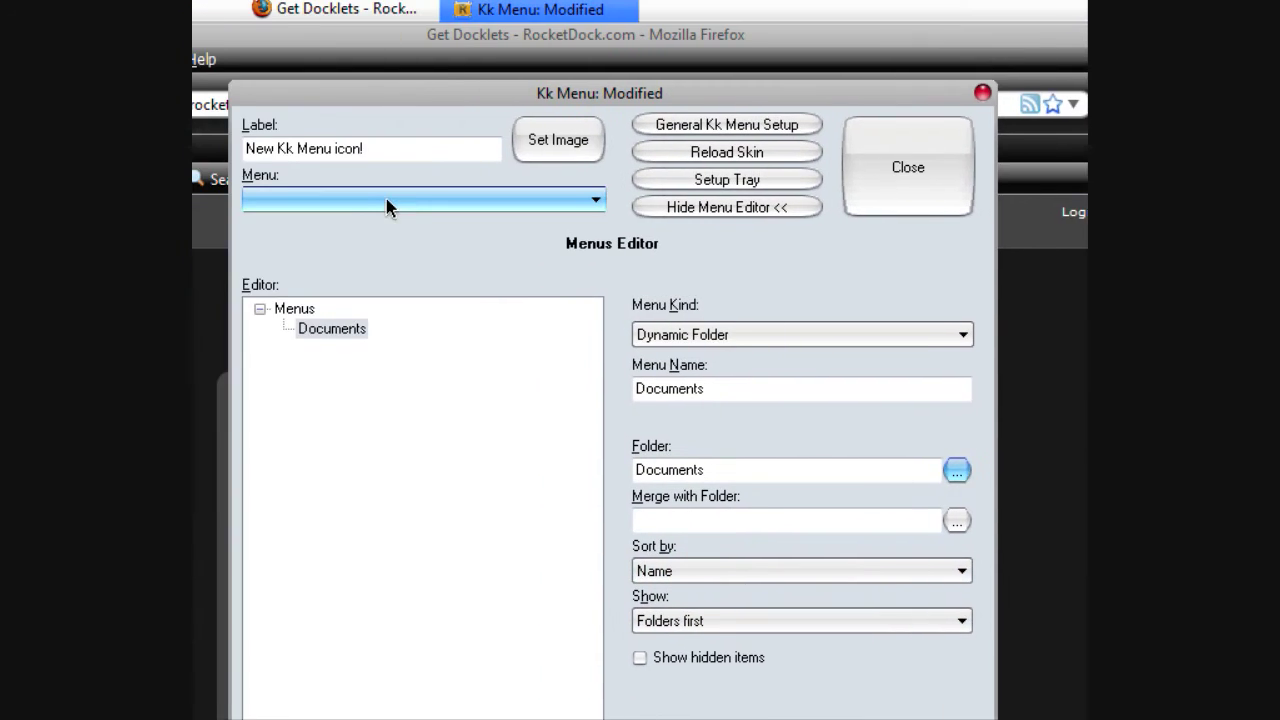
# Attach the Documents menu to the icon, label it 'Documents', and close the settings
pyautogui.click(257, 25)
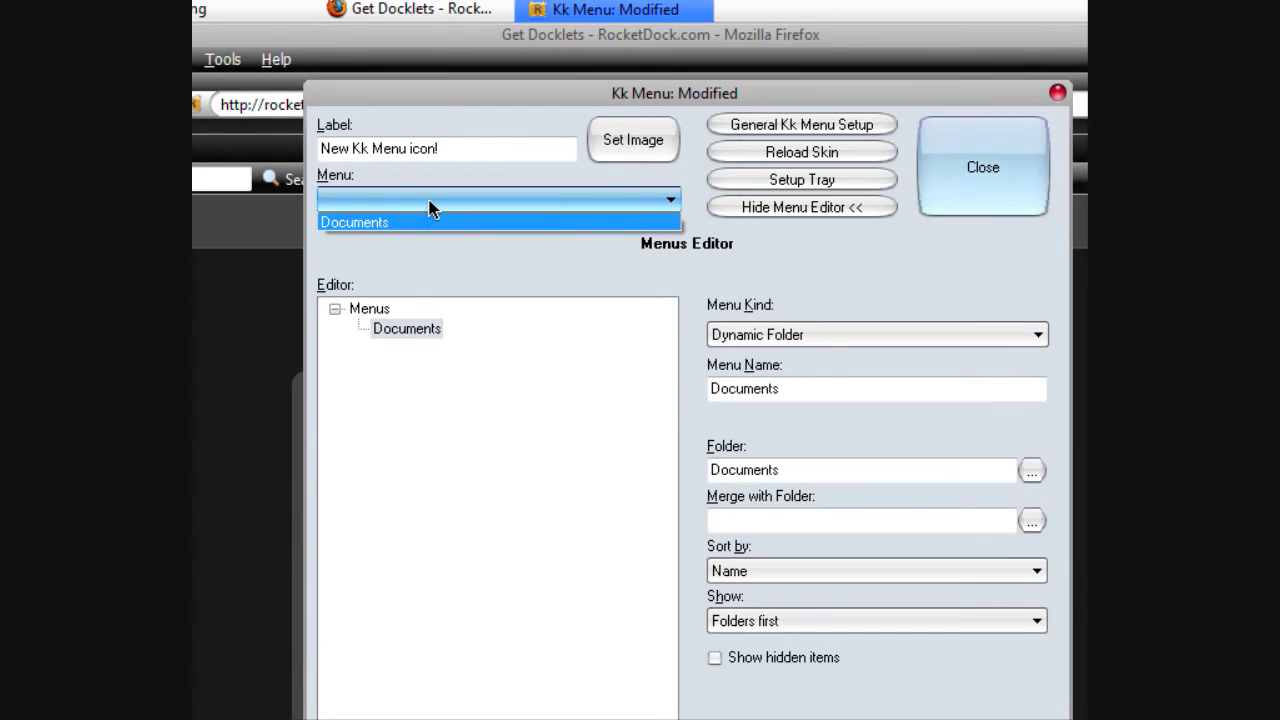
pyautogui.click(440, 203)
pyautogui.click(440, 208)
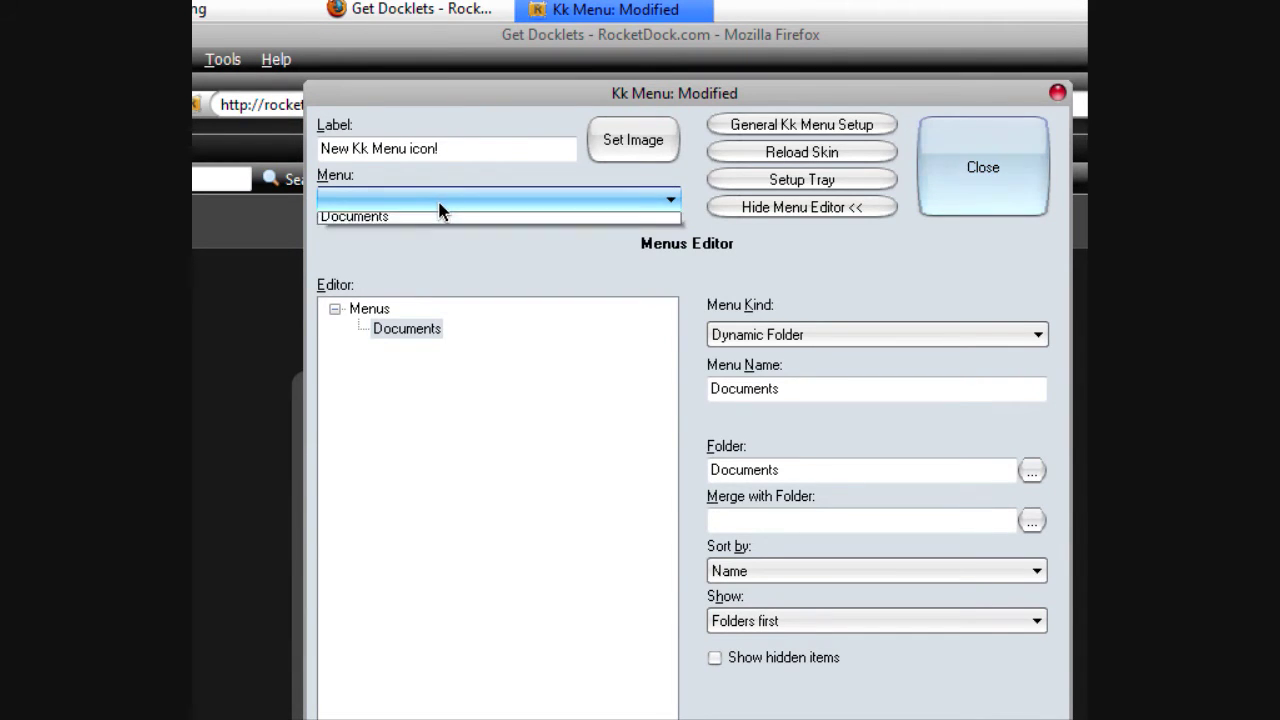
pyautogui.click(447, 222)
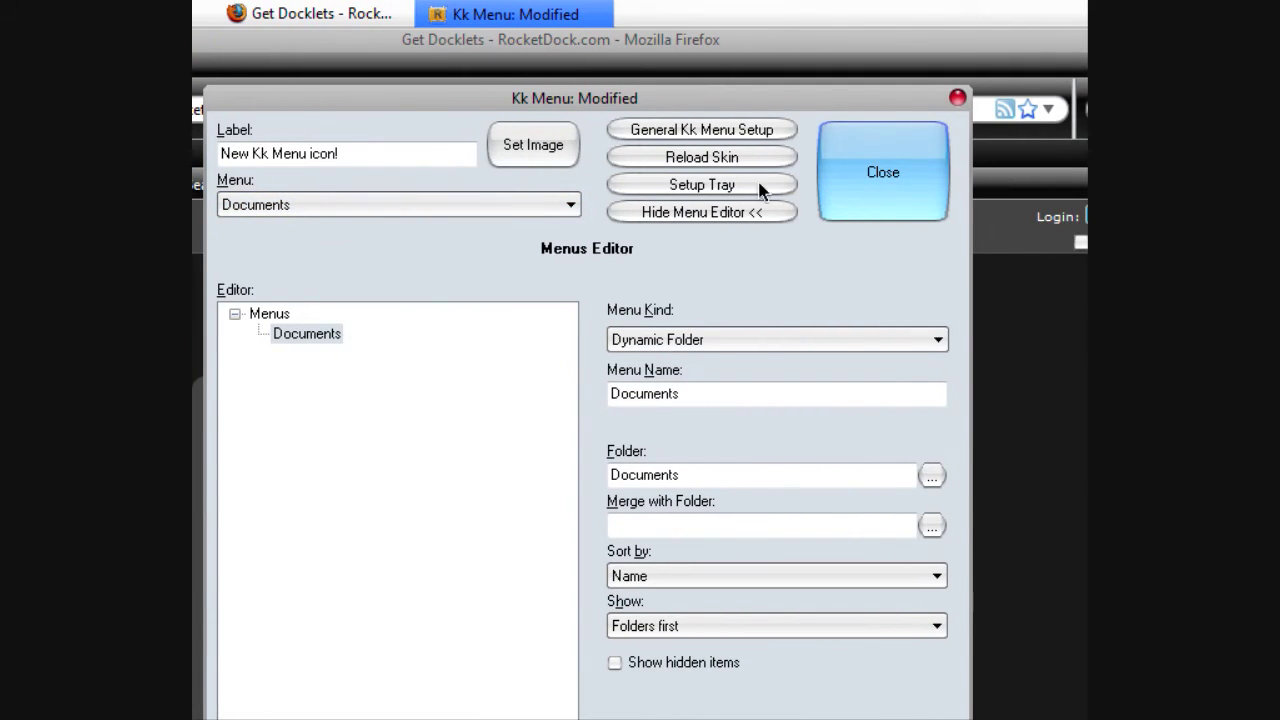
pyautogui.moveTo(428, 151); pyautogui.dragTo(248, 150)
pyautogui.write('New')
pyautogui.press('BackSpace')
pyautogui.press('BackSpace')
pyautogui.press('BackSpace')
pyautogui.write('Do')
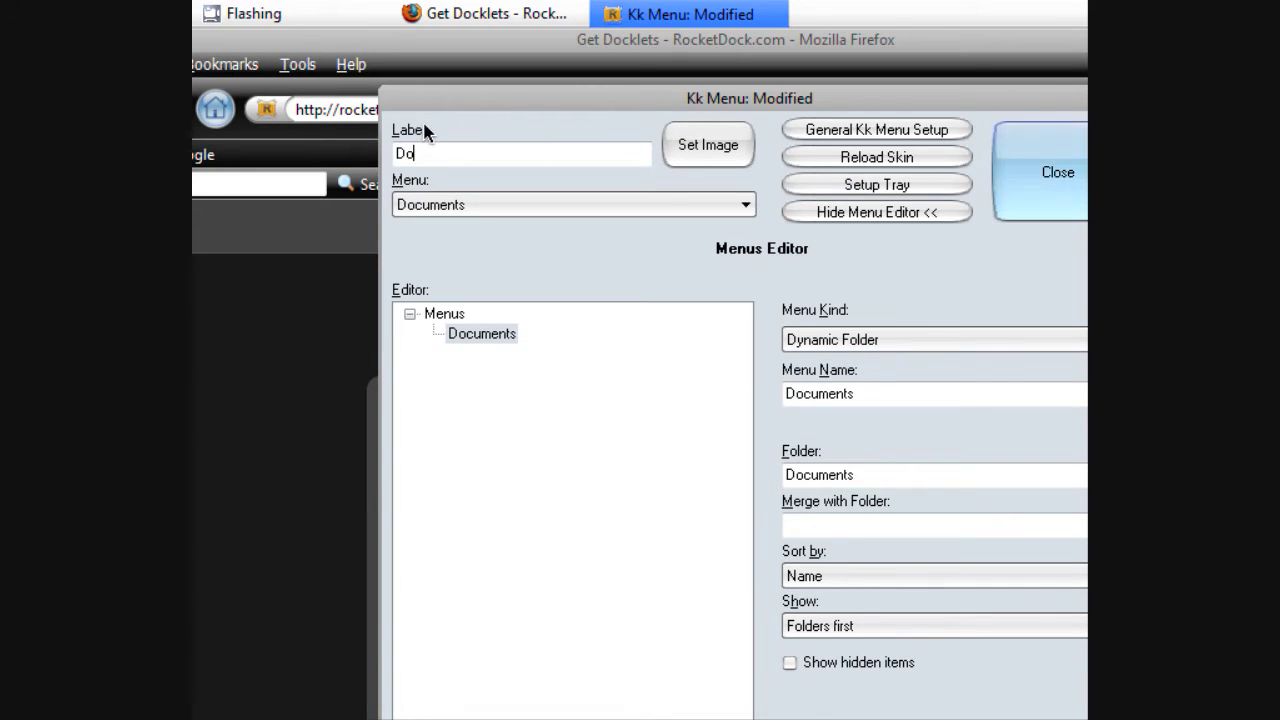
pyautogui.write('cuments')
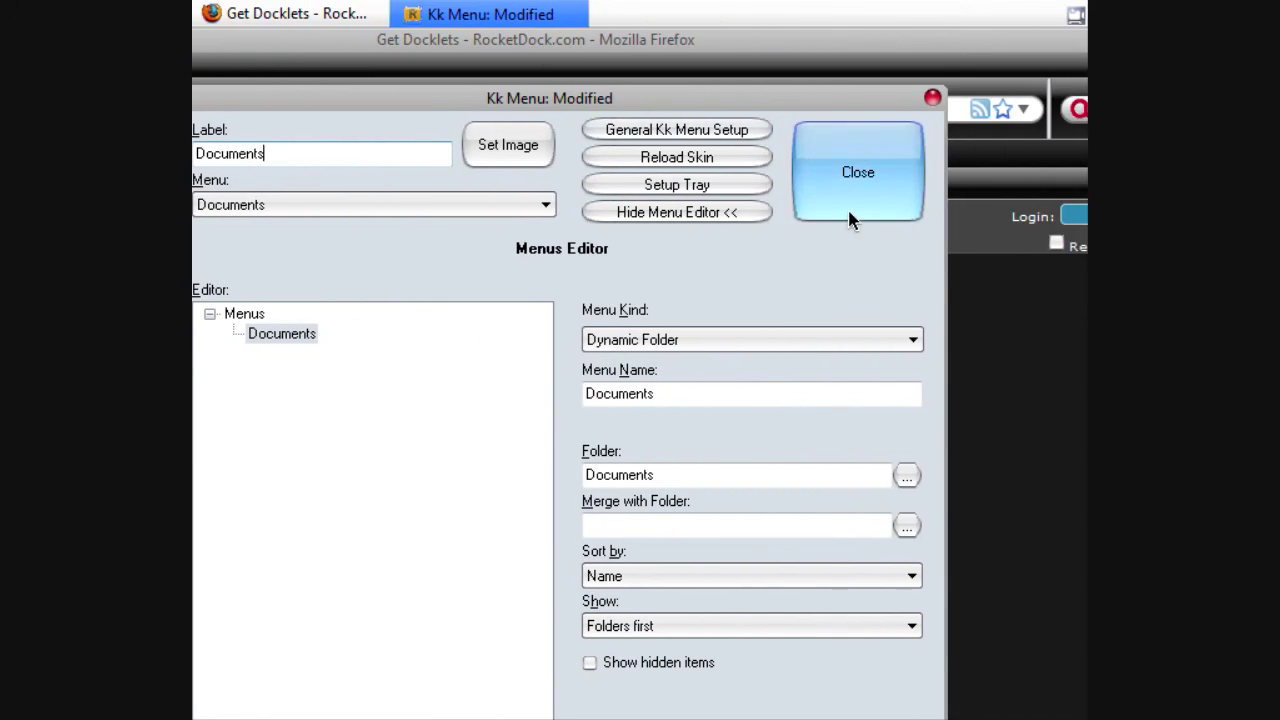
pyautogui.click(849, 216)
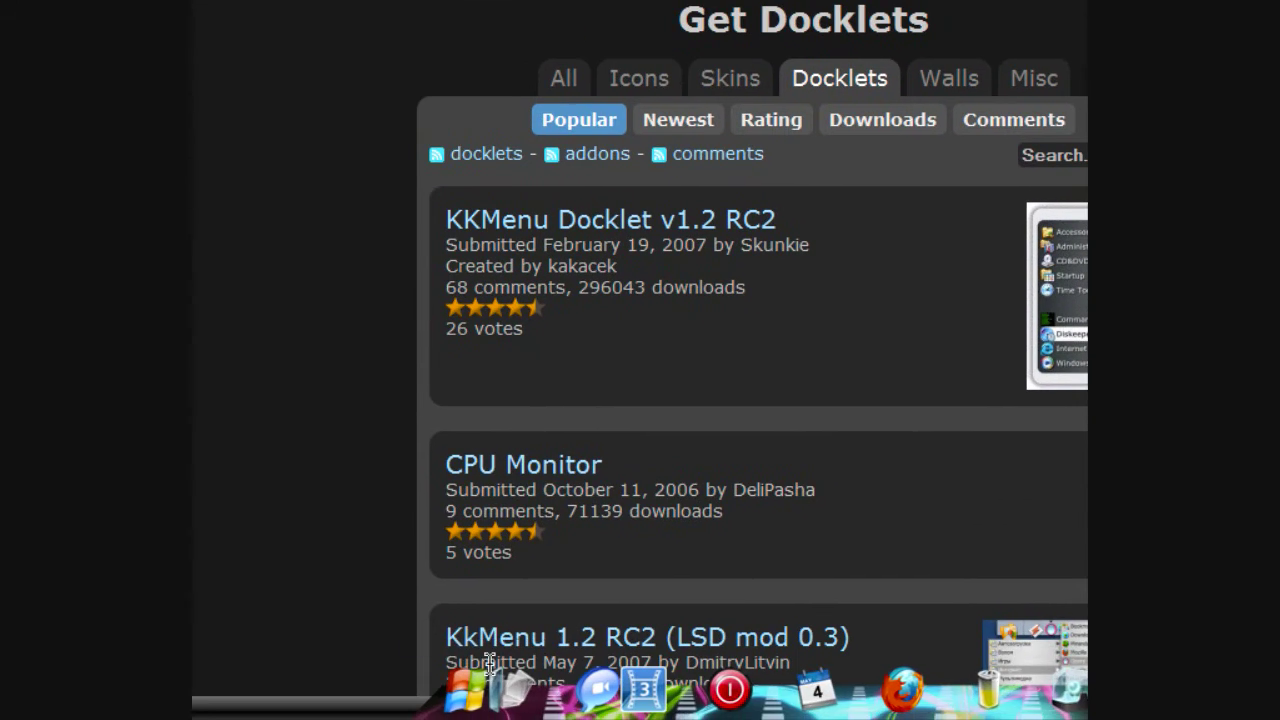
pyautogui.click(470, 688)
pyautogui.moveTo(585, 637)
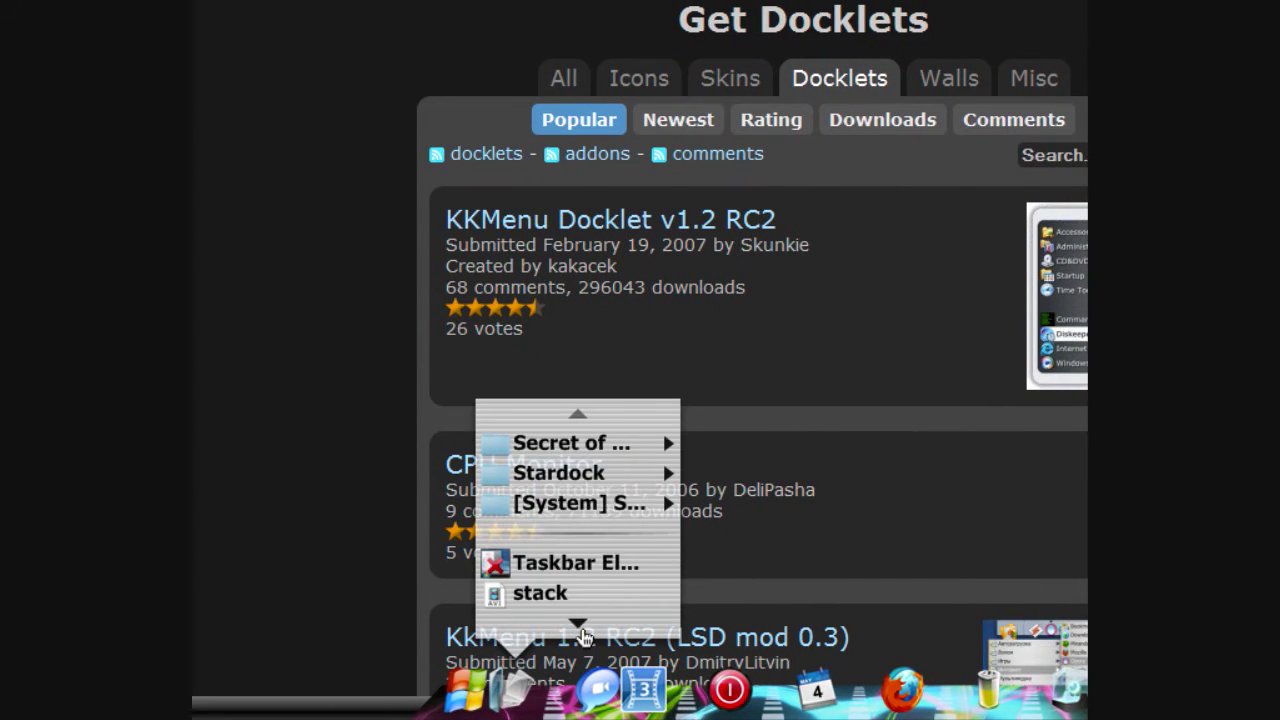
pyautogui.moveTo(585, 425)
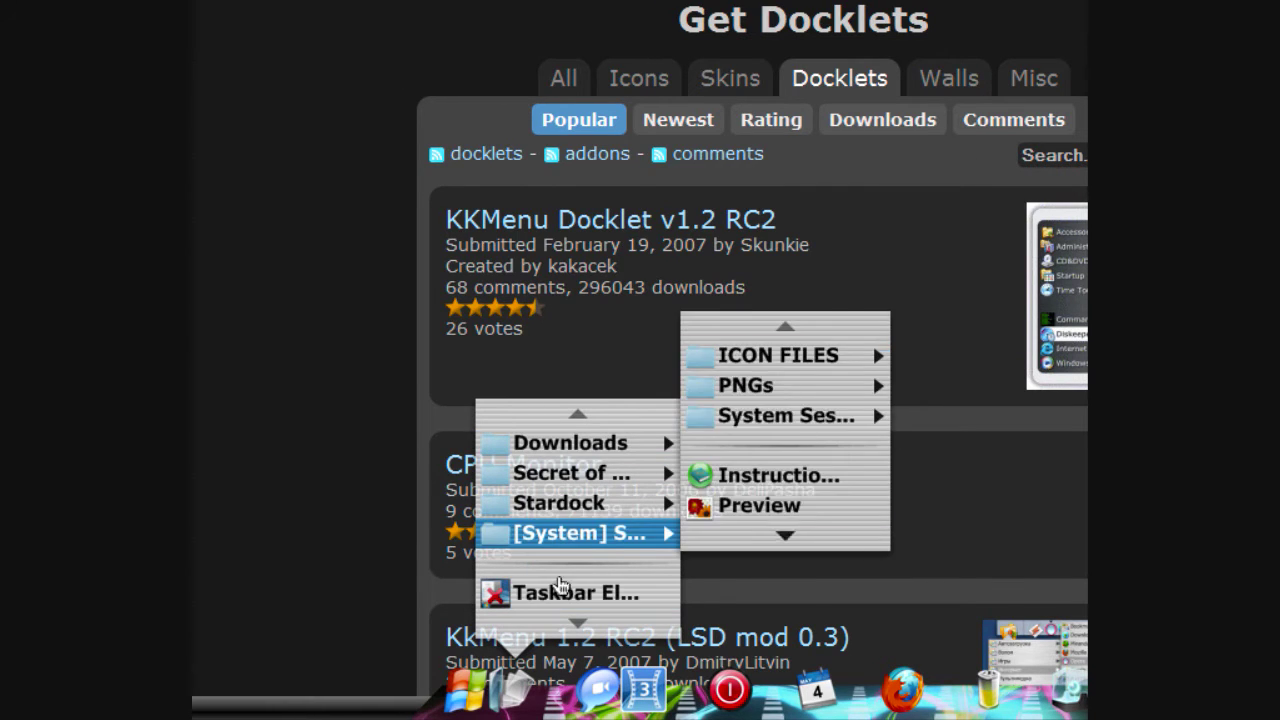
pyautogui.tripleClick(489, 180)
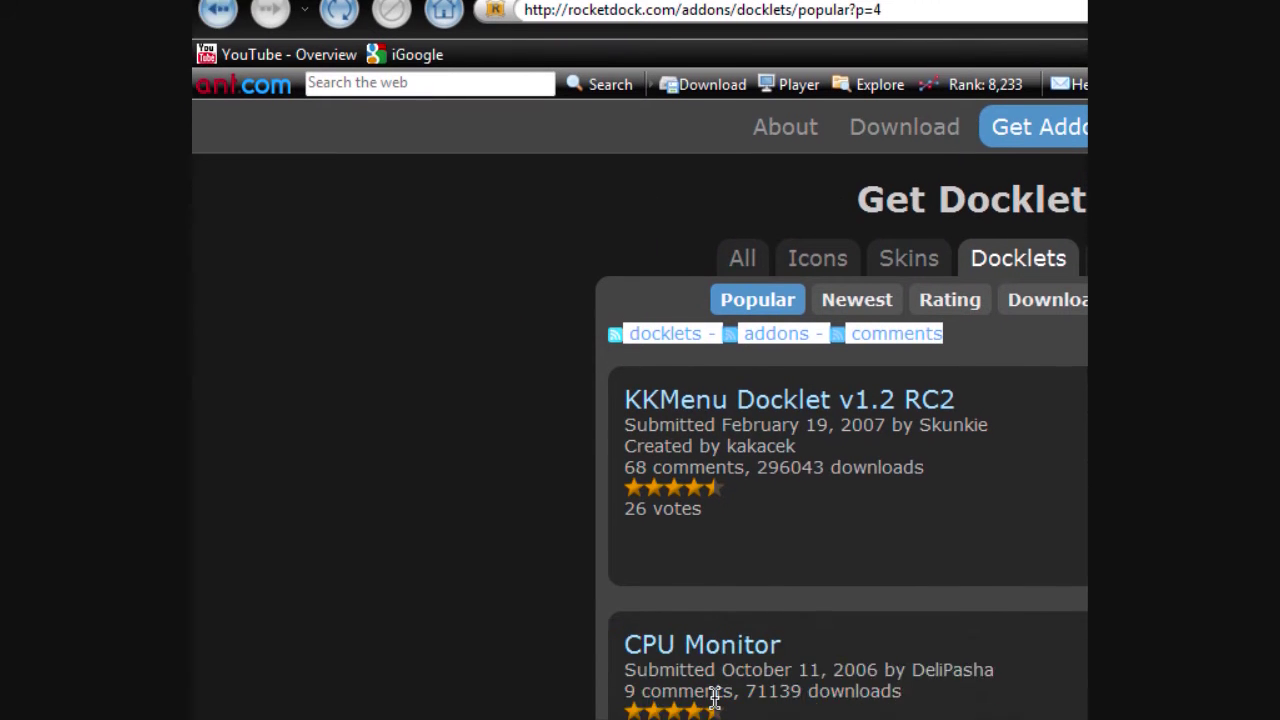
# Download the Stacks Docklet, retrying the failed connection, and save StackDocklet(2).zip
pyautogui.click(696, 719)
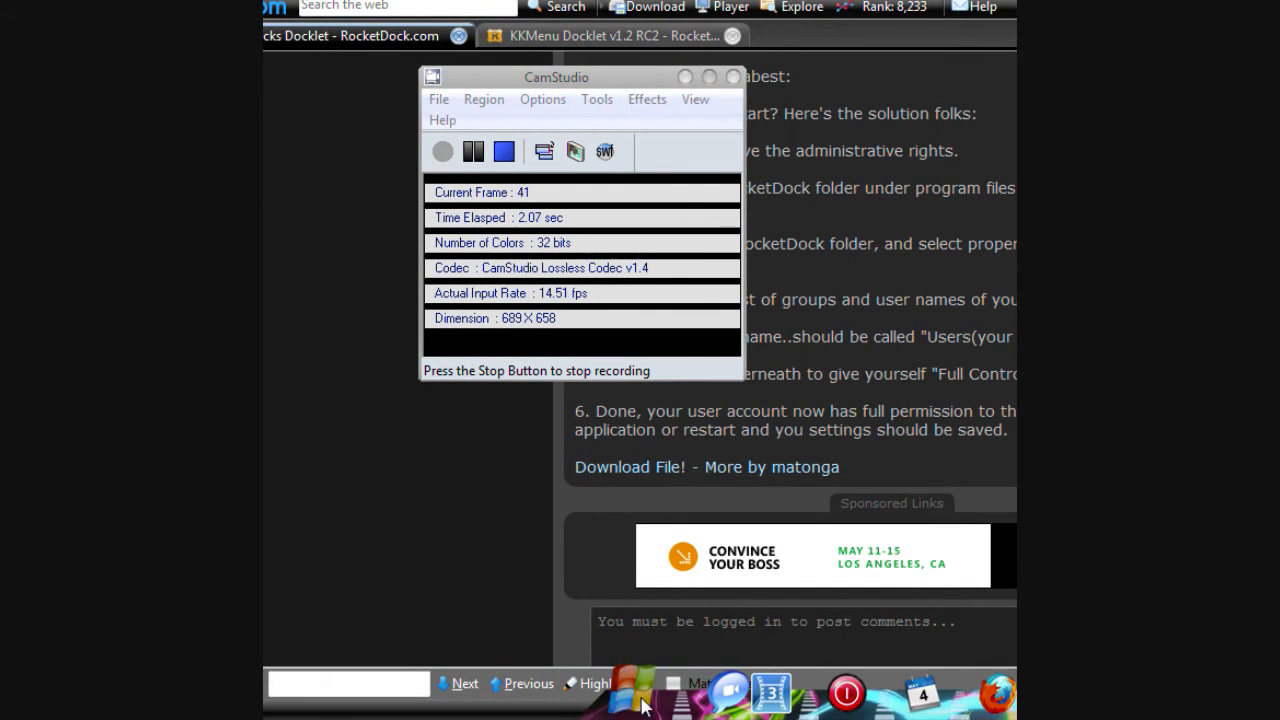
pyautogui.click(636, 703)
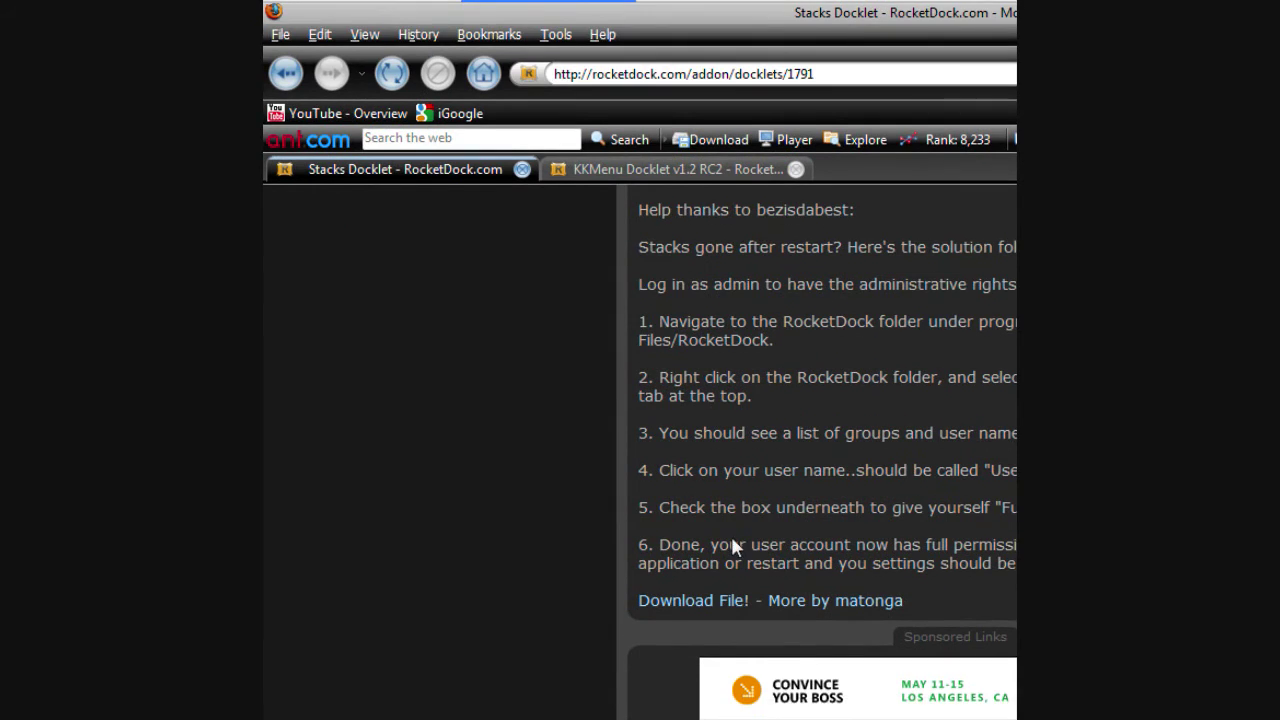
pyautogui.click(680, 622)
pyautogui.click(762, 462)
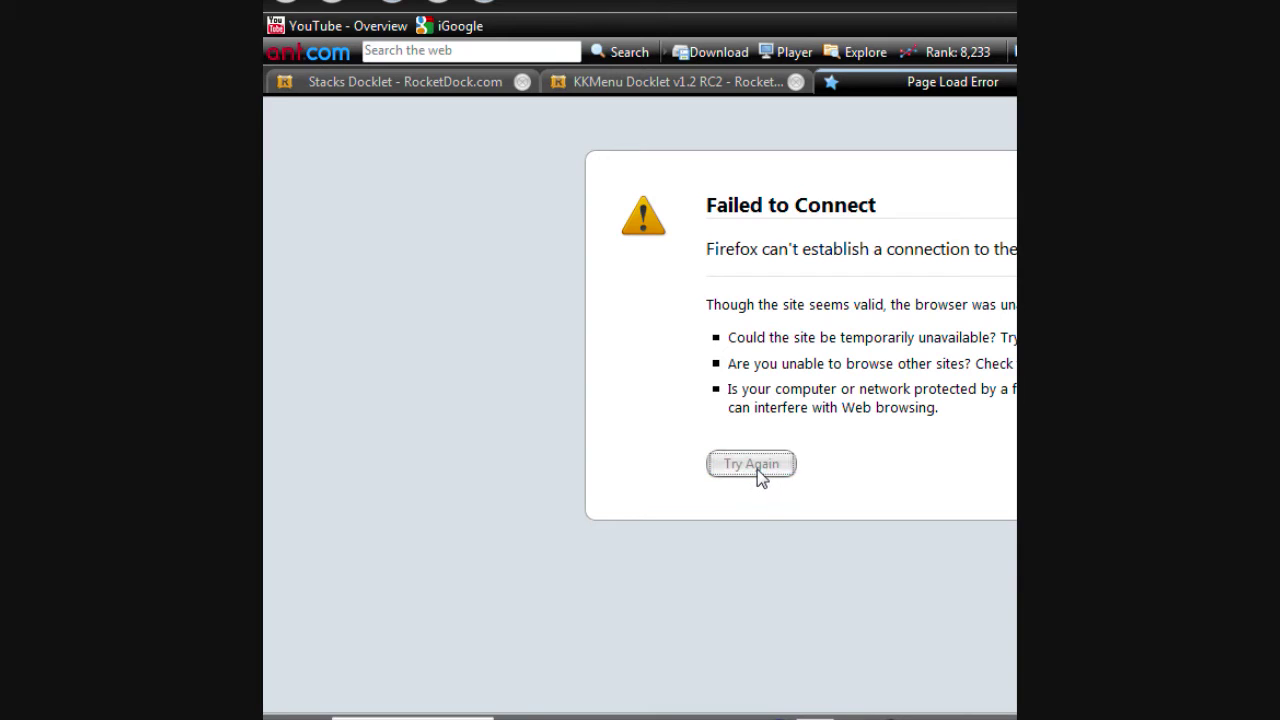
pyautogui.click(757, 469)
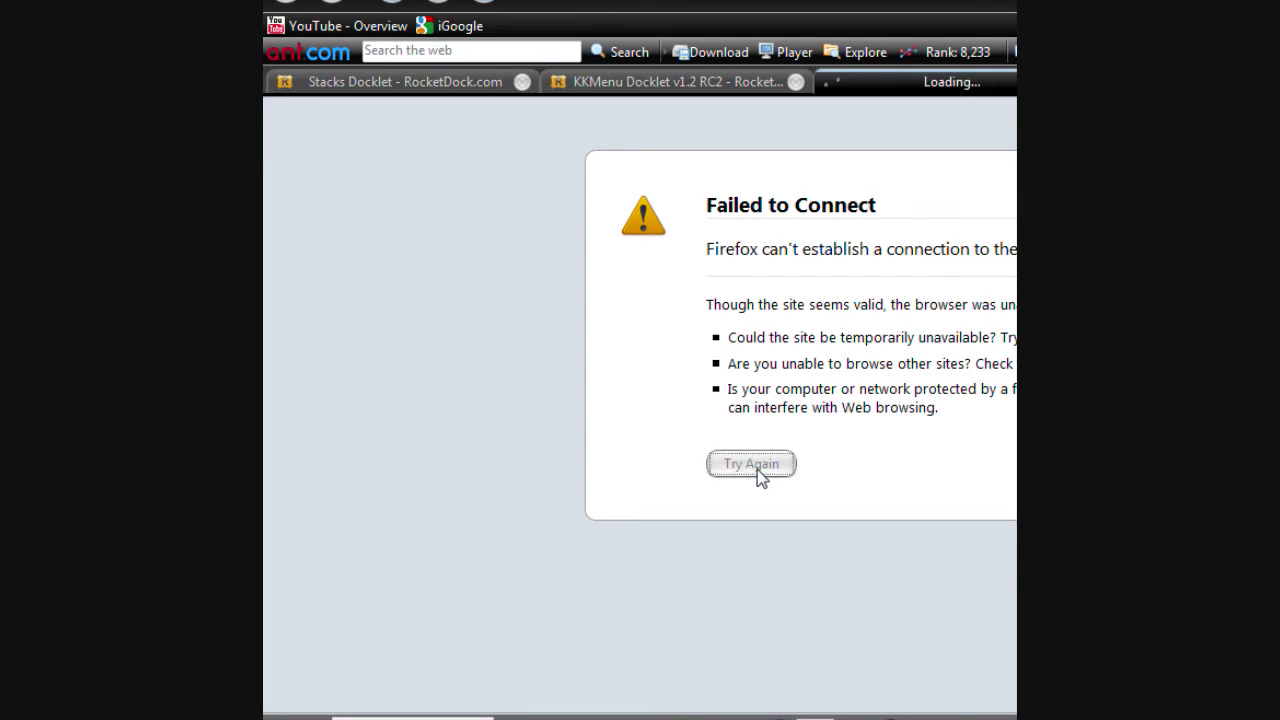
pyautogui.click(1008, 543)
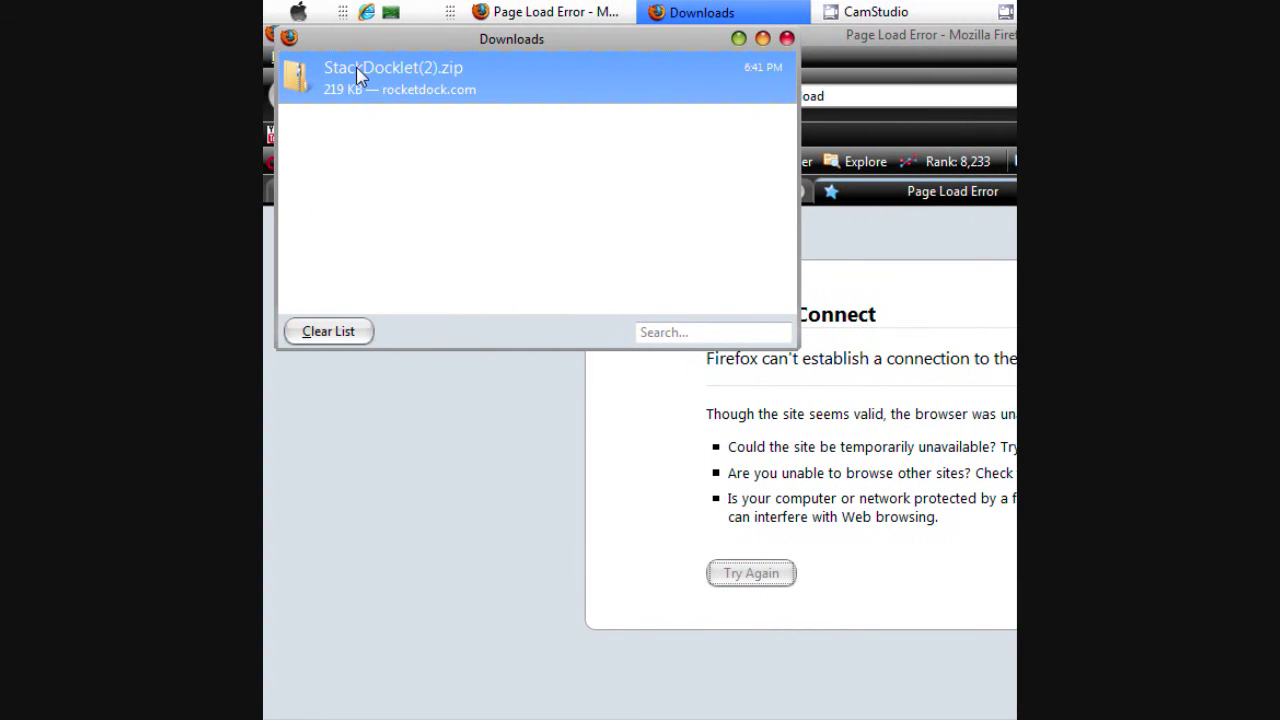
# Open StackDocklet(2).zip and start extracting the zipped docklet files
pyautogui.doubleClick(357, 70)
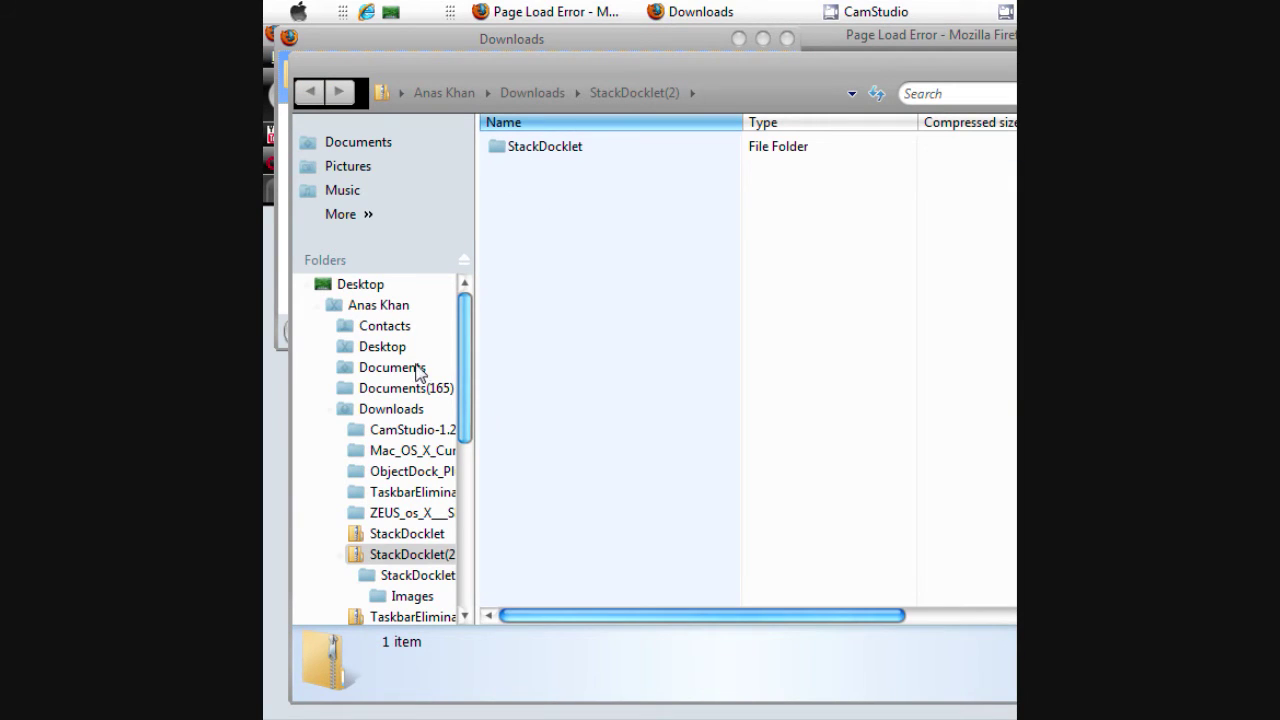
pyautogui.rightClick(440, 554)
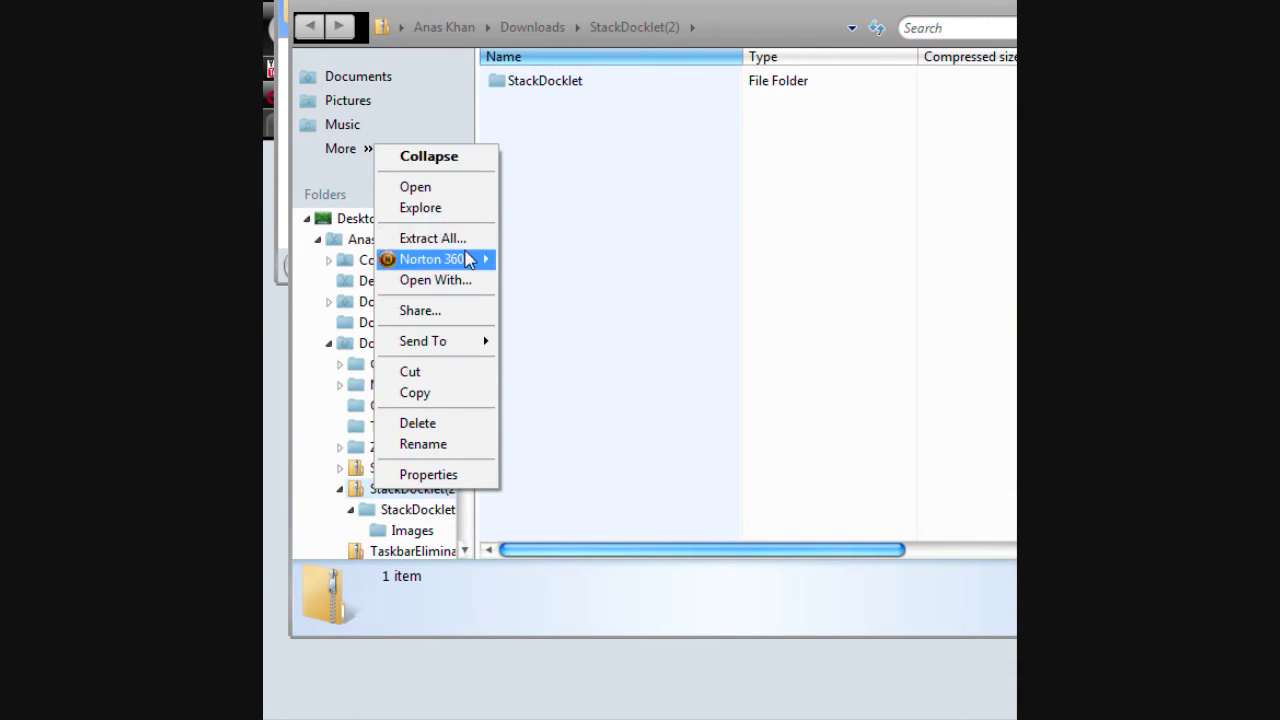
pyautogui.click(432, 238)
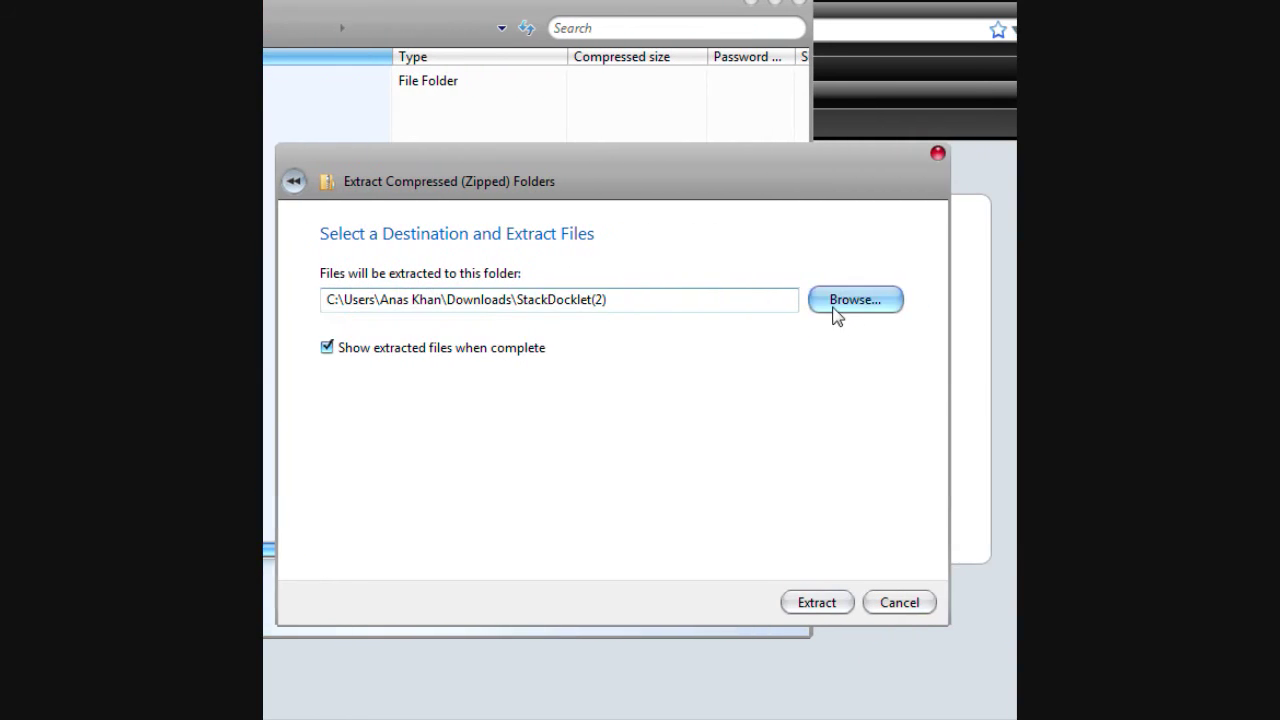
# Browse the extraction destination to C:\Program Files\RocketDock\Docklets, then close the folder picker
pyautogui.click(1120, 306)
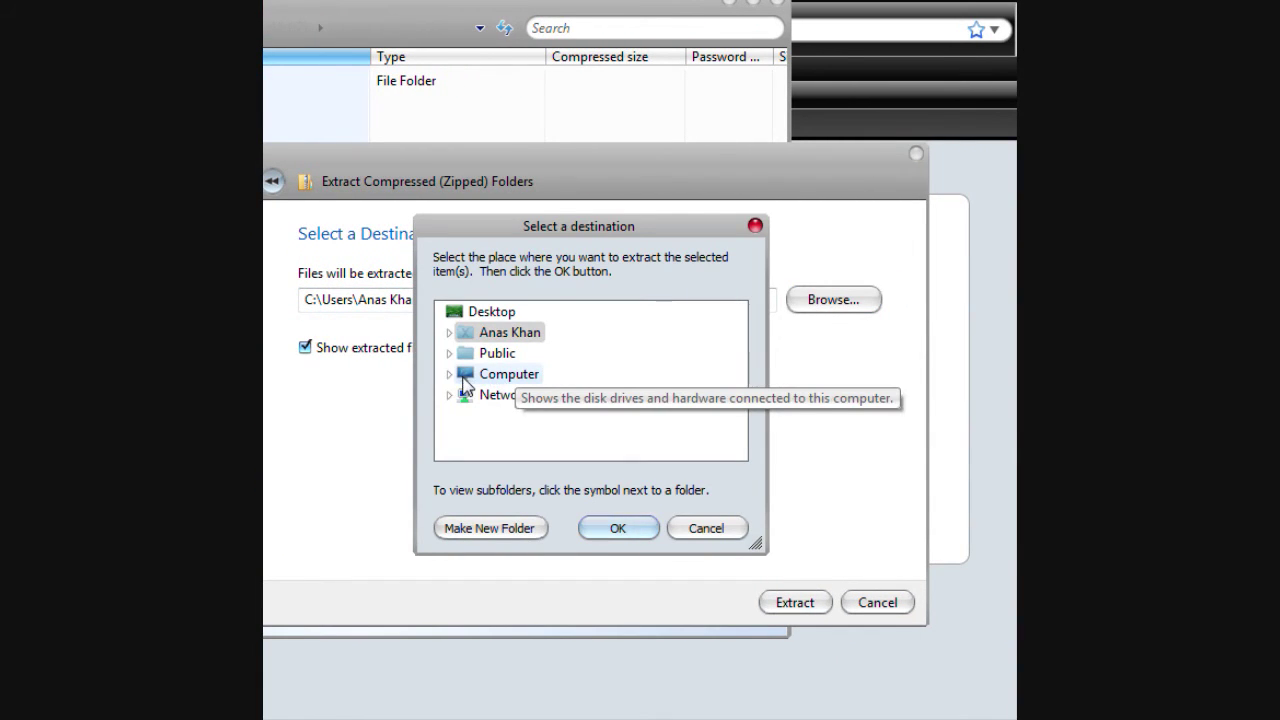
pyautogui.click(450, 375)
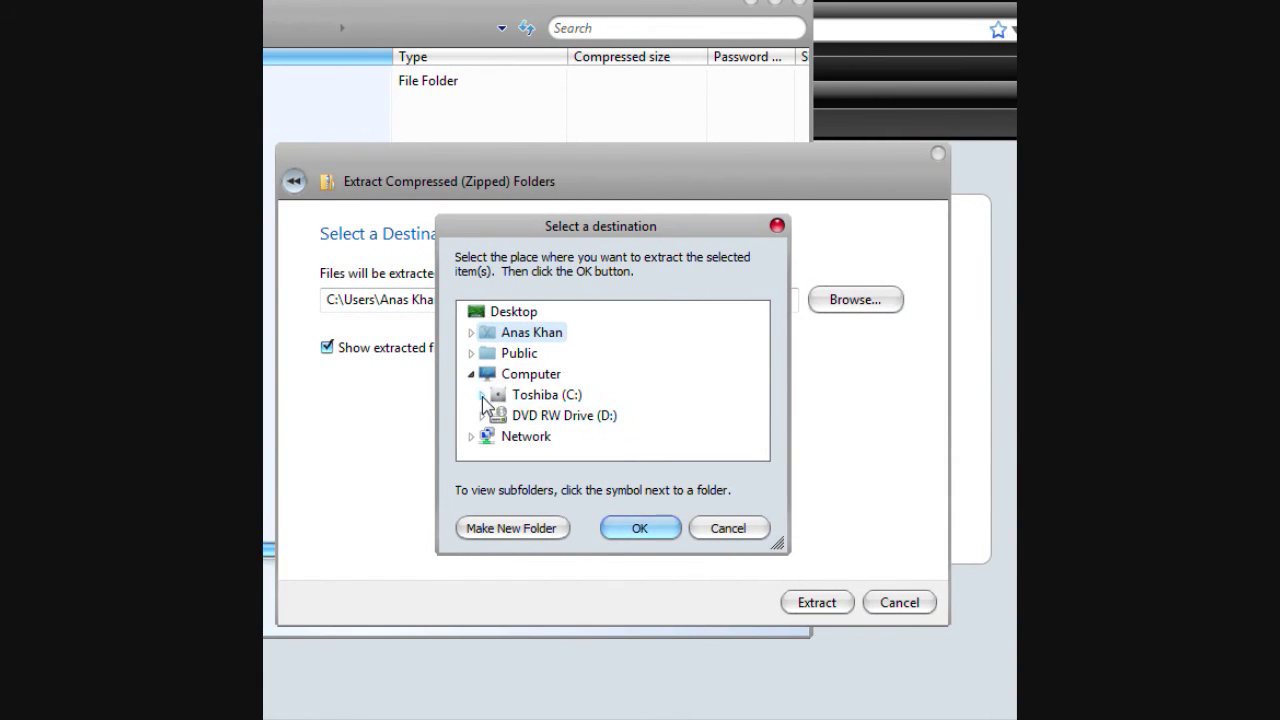
pyautogui.click(483, 395)
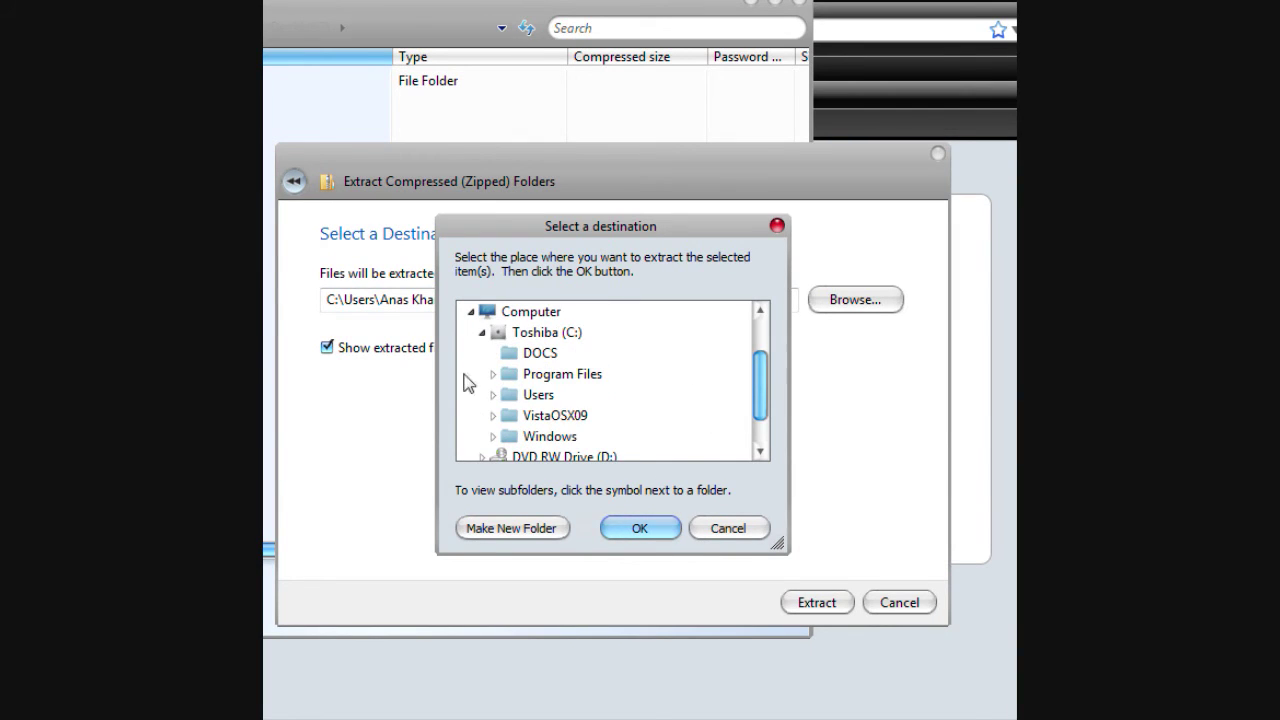
pyautogui.click(494, 374)
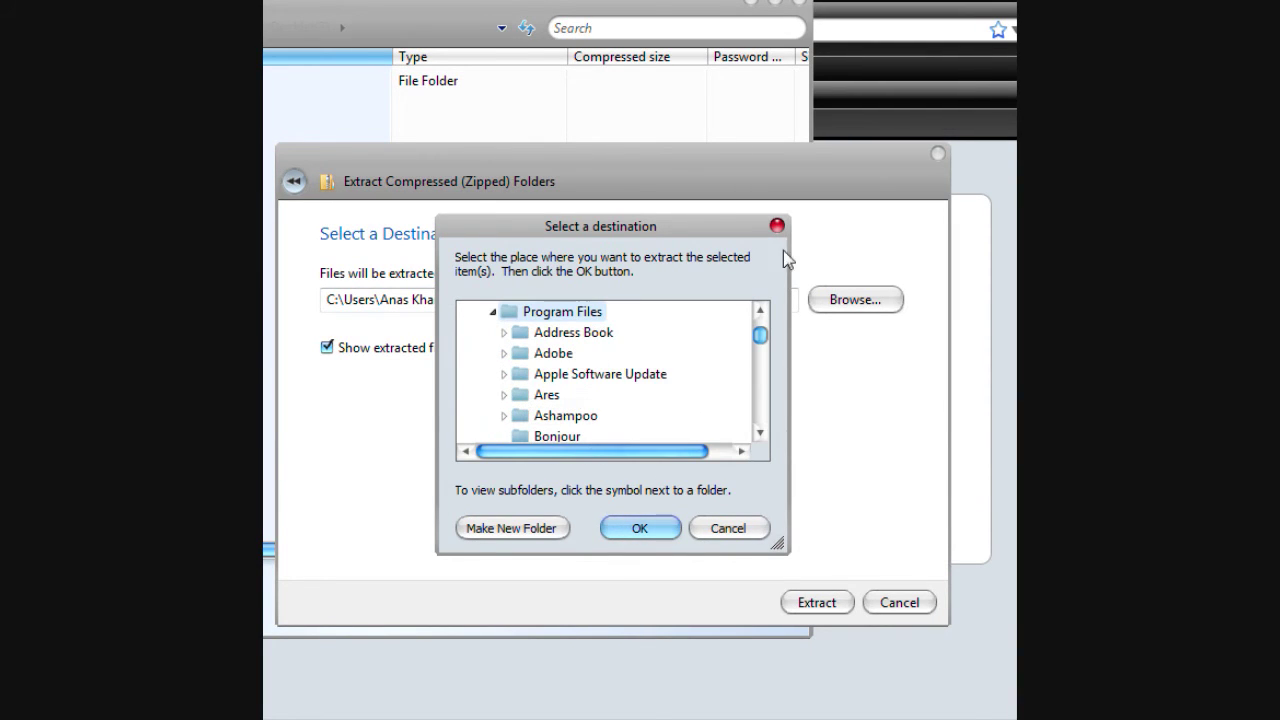
pyautogui.moveTo(760, 336); pyautogui.dragTo(760, 386)
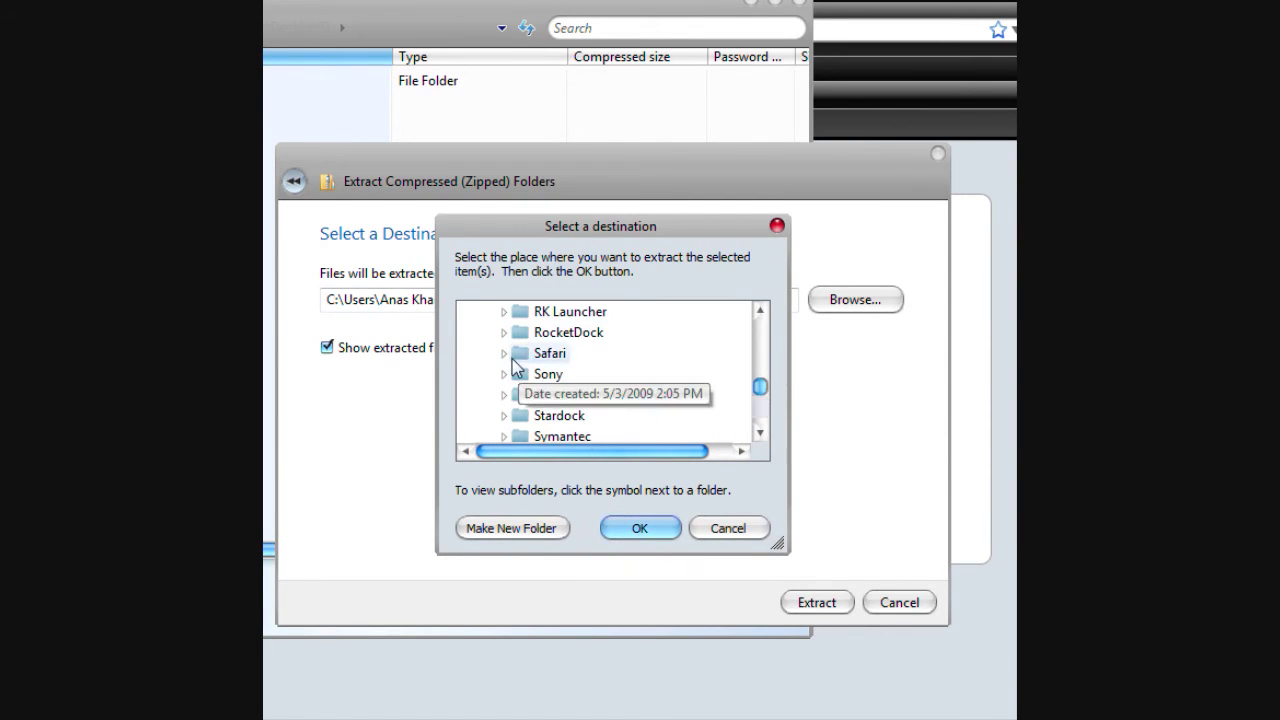
pyautogui.click(504, 333)
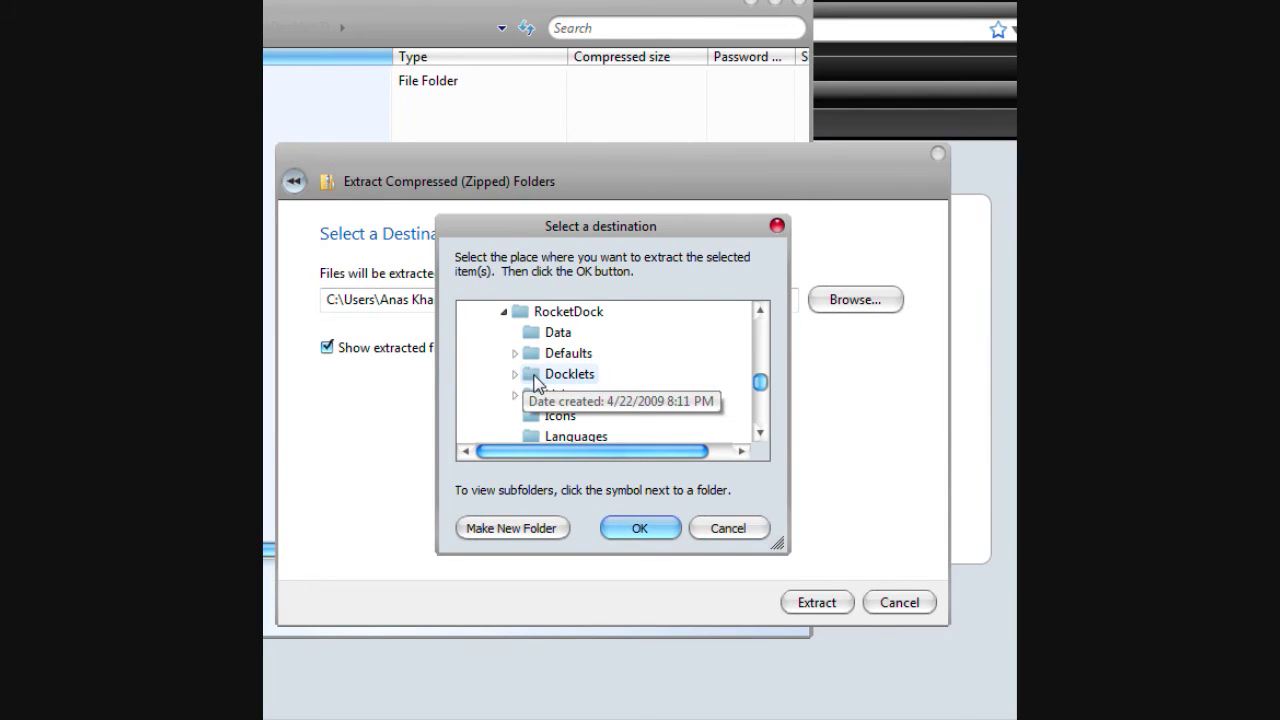
pyautogui.click(518, 373)
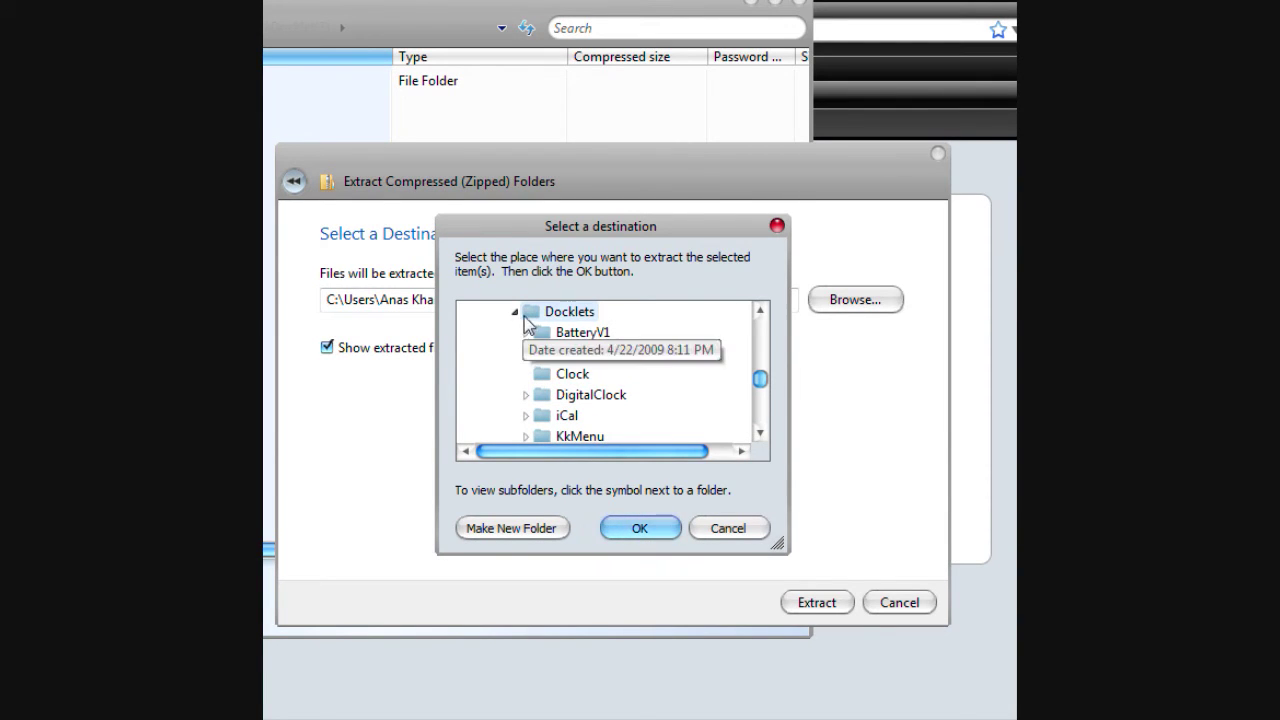
pyautogui.moveTo(767, 384); pyautogui.dragTo(762, 390)
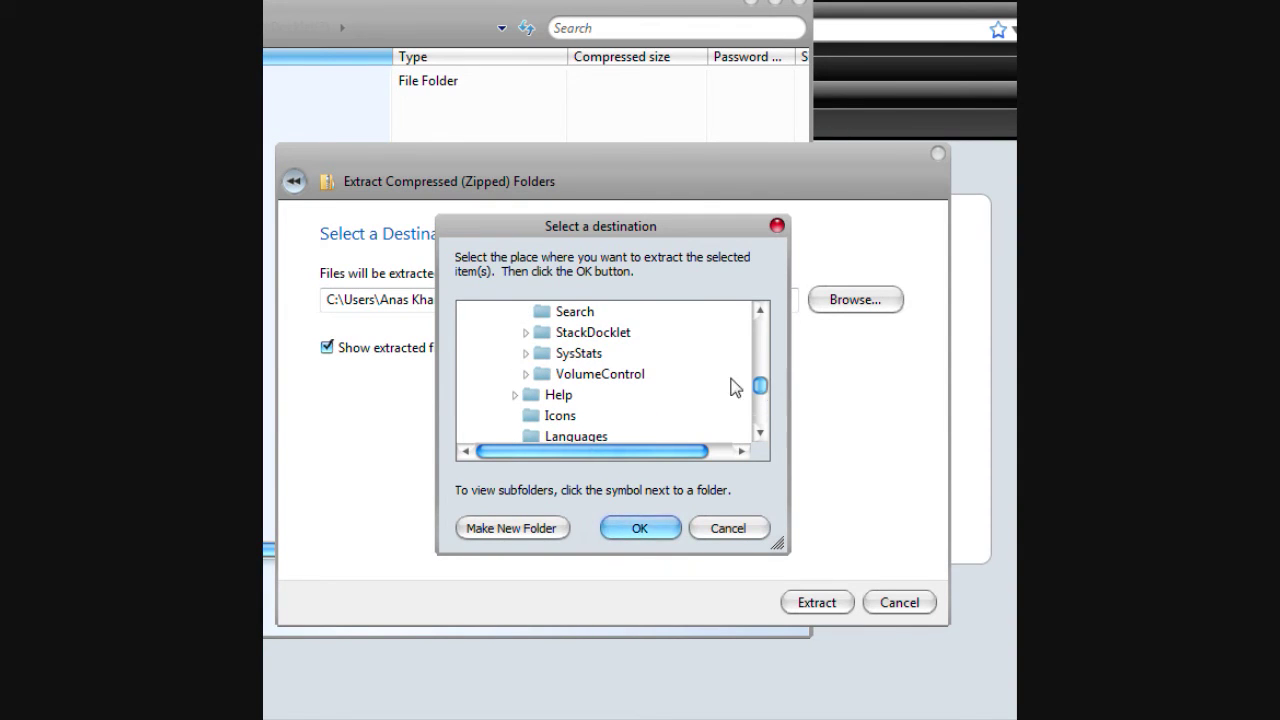
pyautogui.click(724, 530)
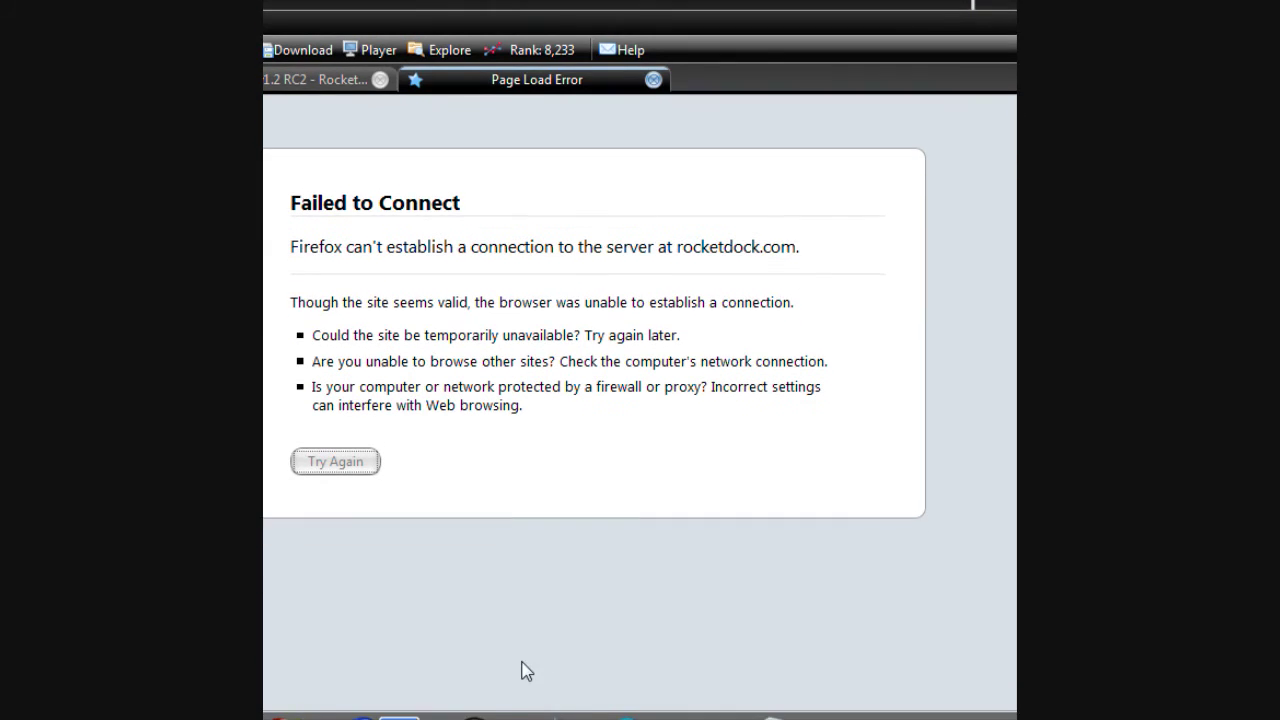
# Add a Stack Docklet to the dock from the dock's Add Item menu
pyautogui.rightClick(466, 712)
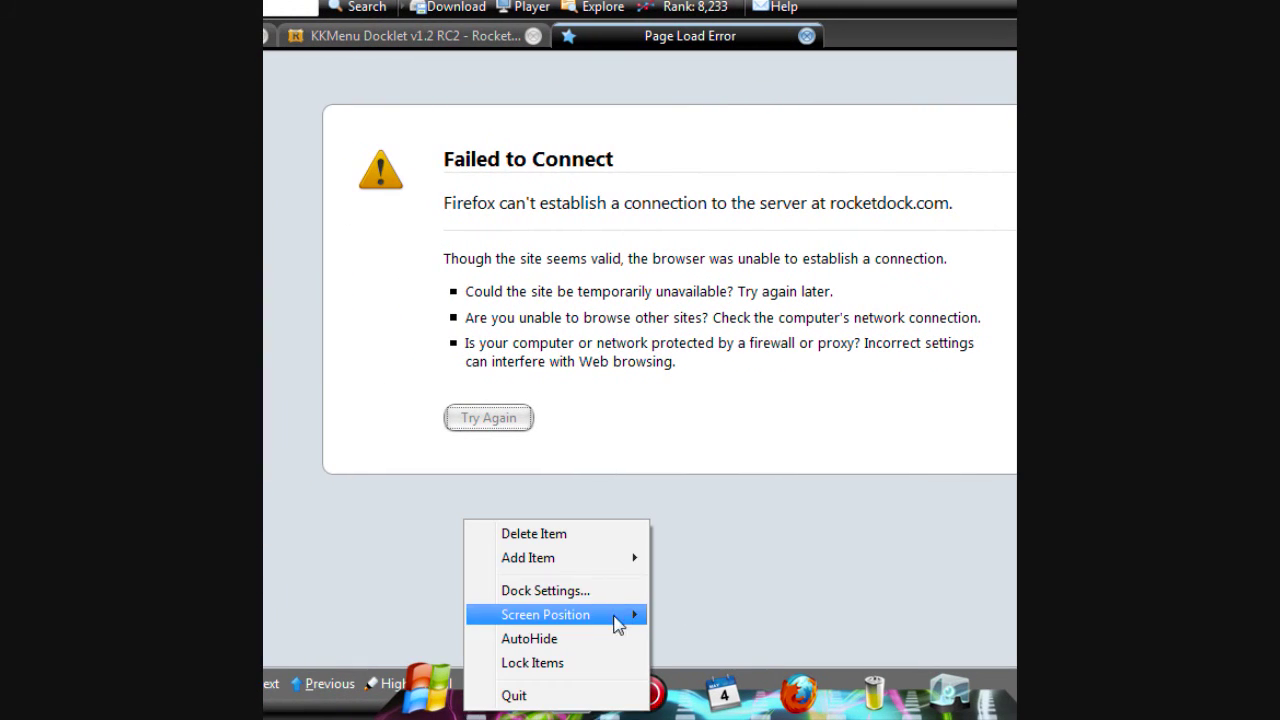
pyautogui.moveTo(603, 567)
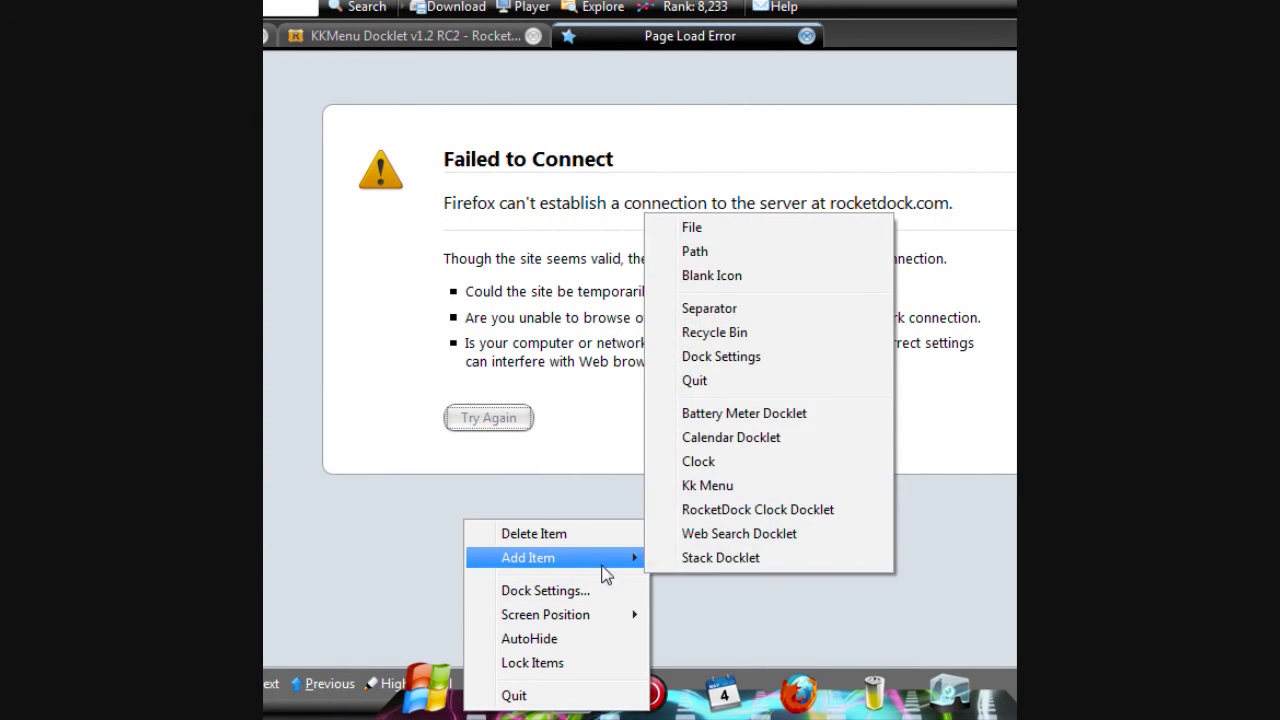
pyautogui.click(713, 557)
# Point the new Stack Docklet's folder at the user's Documents folder
pyautogui.rightClick(454, 706)
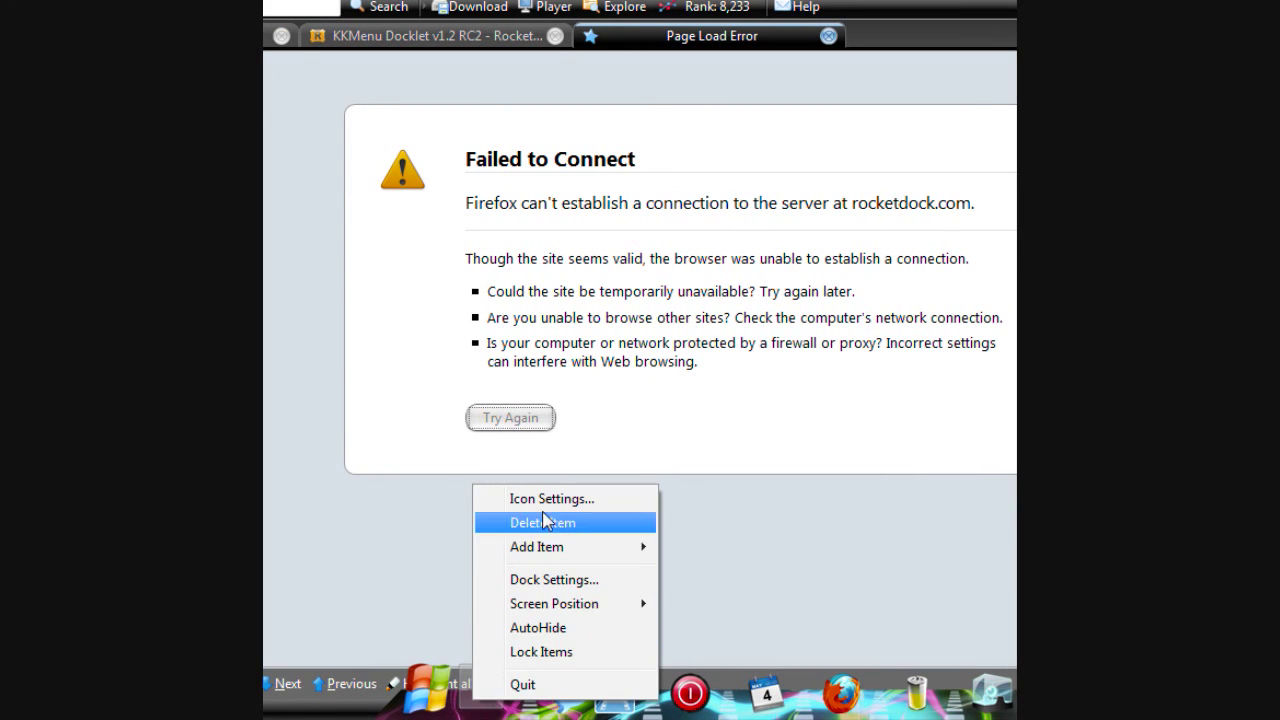
pyautogui.click(570, 499)
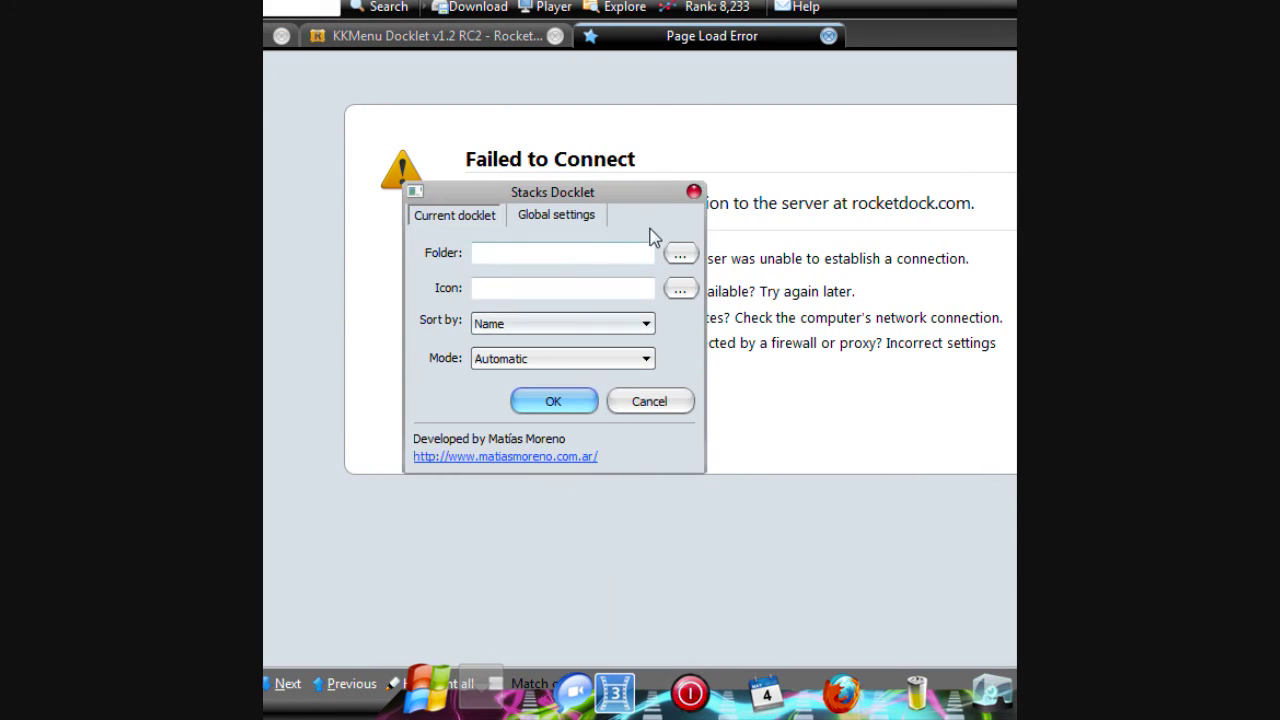
pyautogui.click(678, 254)
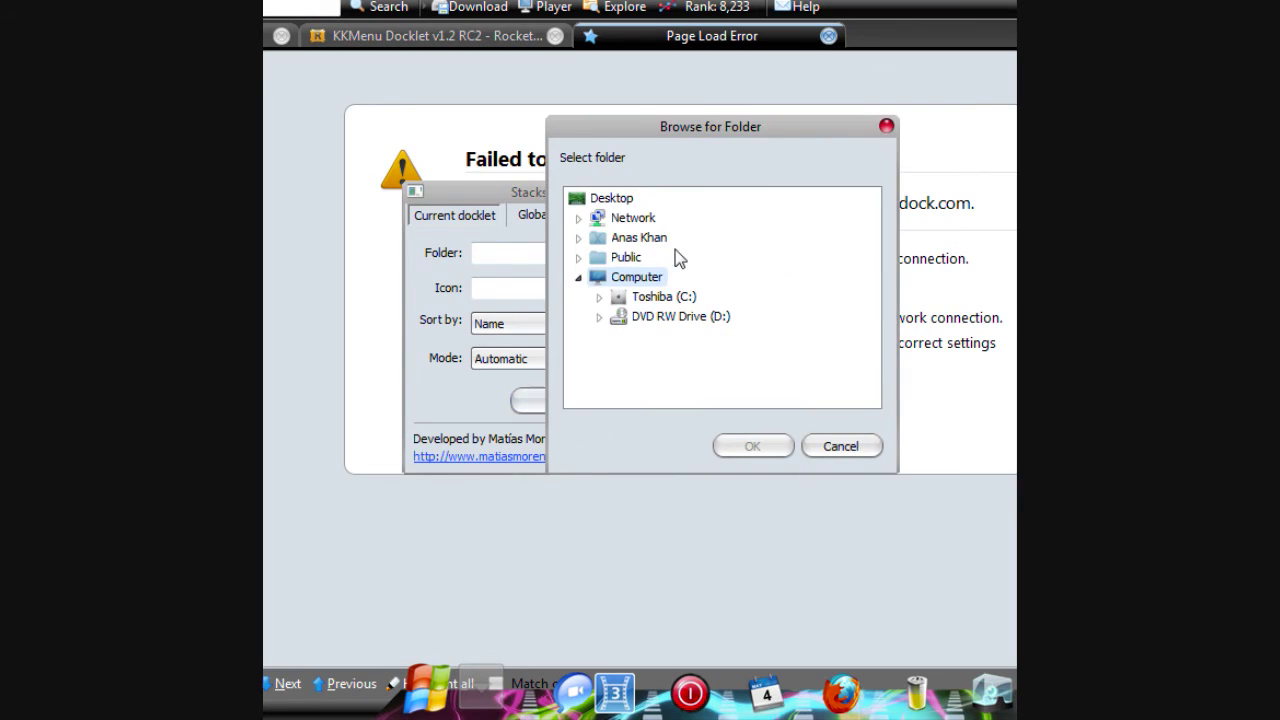
pyautogui.click(578, 238)
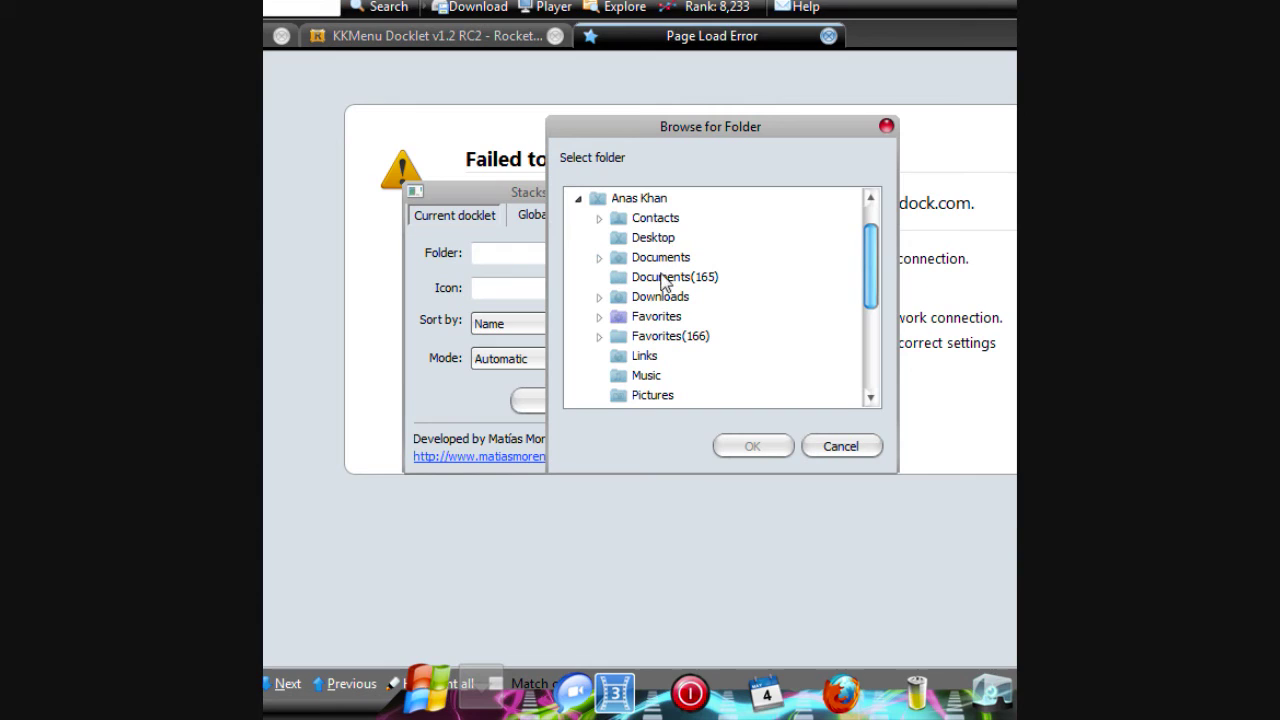
pyautogui.click(646, 240)
pyautogui.click(655, 257)
pyautogui.click(752, 446)
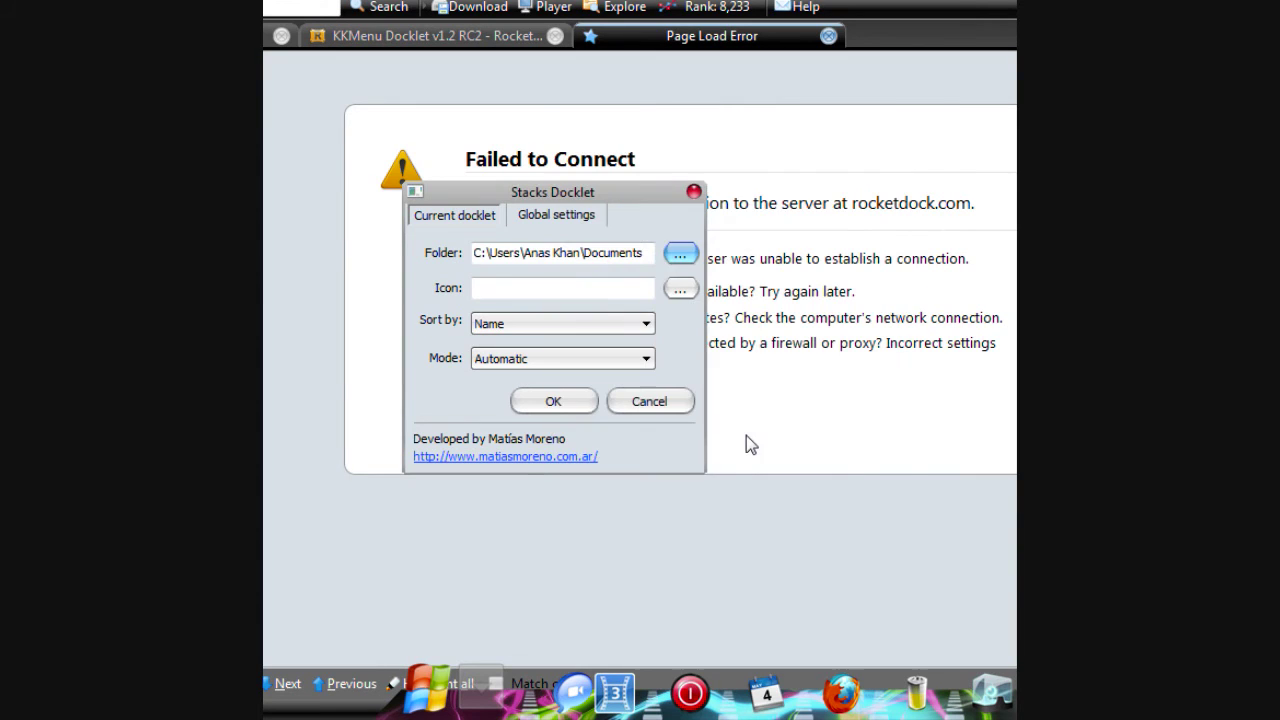
# Set the Documents stack's icon to Windows.png and save the docklet settings
pyautogui.click(678, 288)
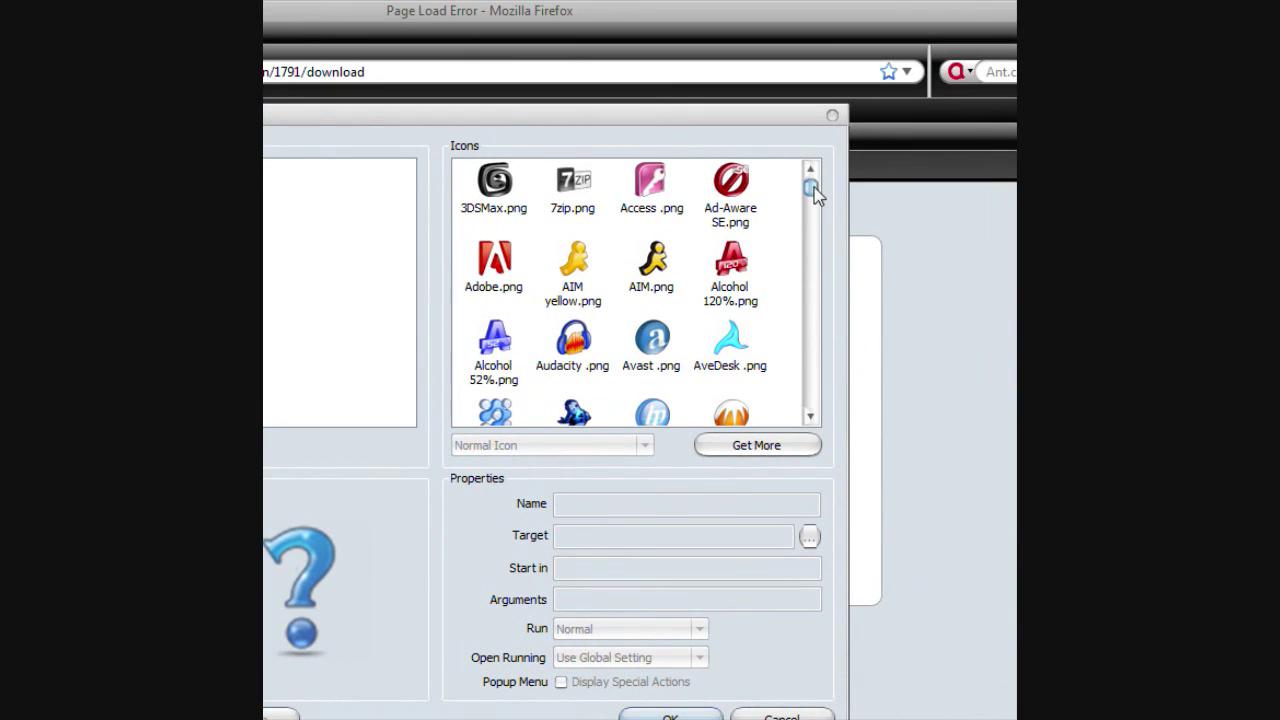
pyautogui.moveTo(814, 187); pyautogui.dragTo(801, 400)
pyautogui.click(651, 300)
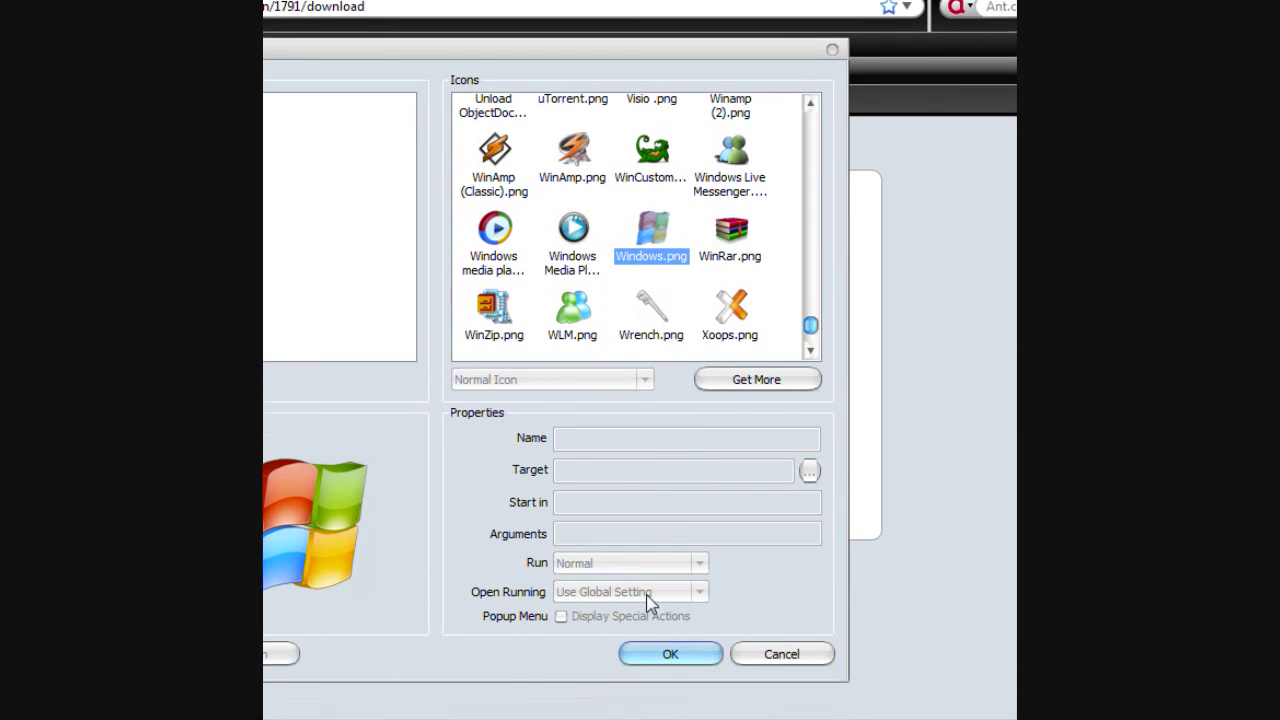
pyautogui.click(663, 587)
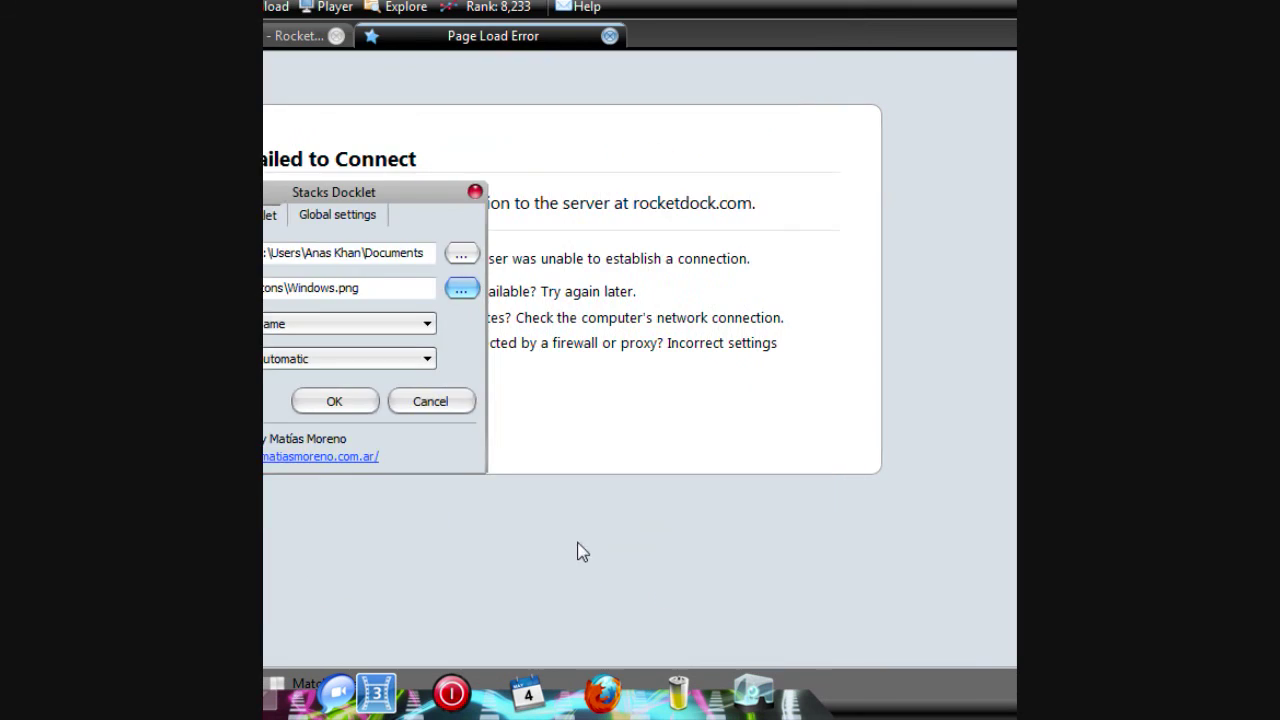
pyautogui.click(452, 402)
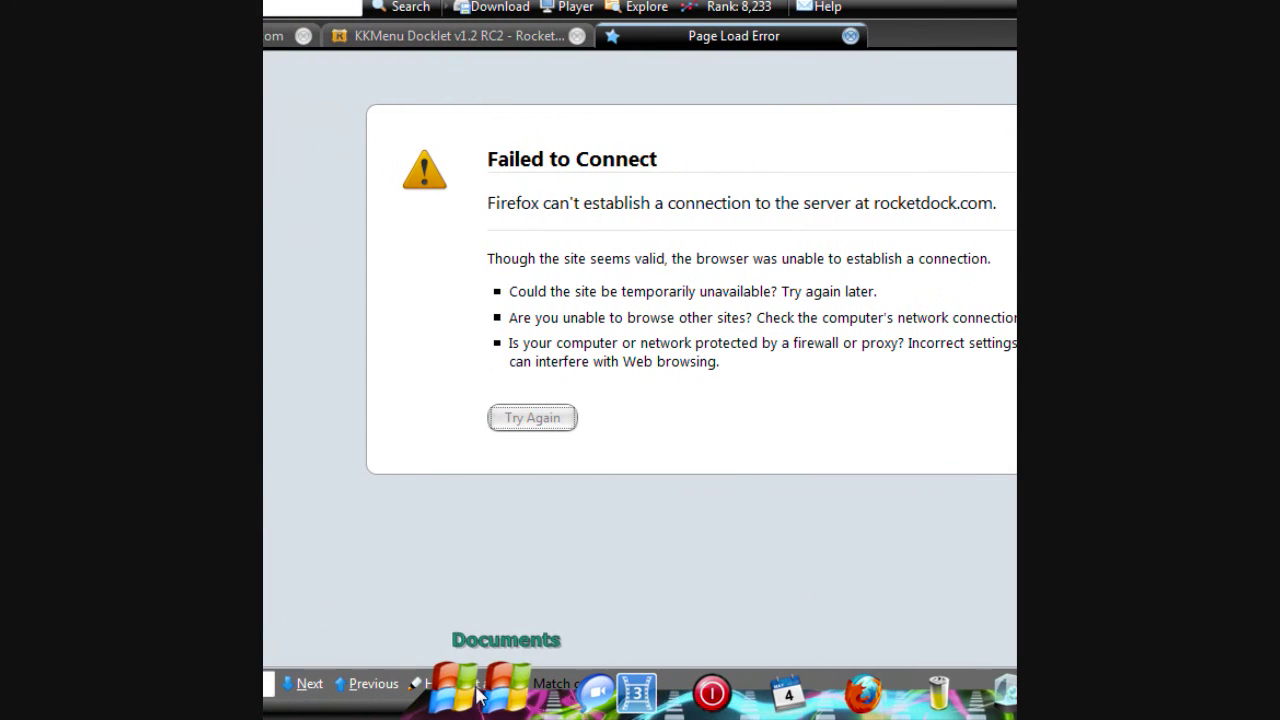
# Change the Documents stack's display mode to Fan
pyautogui.rightClick(494, 700)
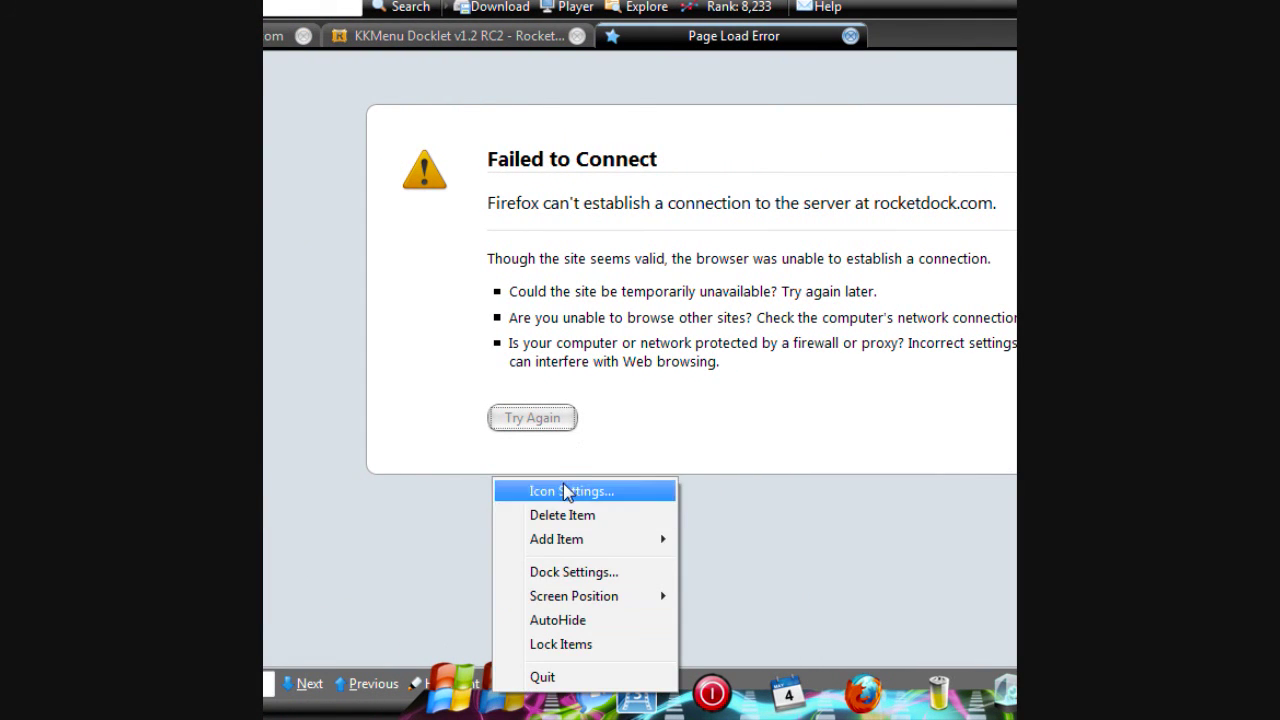
pyautogui.click(563, 491)
pyautogui.click(608, 360)
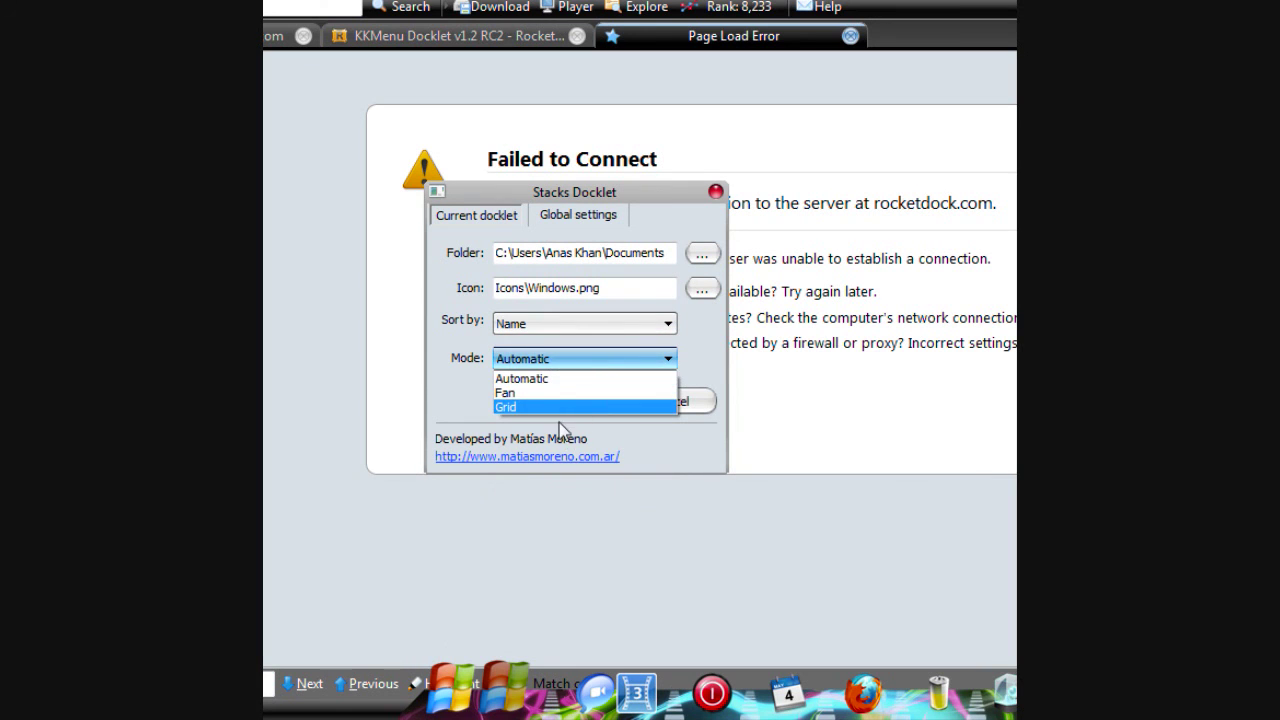
pyautogui.click(556, 392)
pyautogui.click(575, 401)
# Test both stacks, opening and closing the home folder grid and the Documents fan
pyautogui.click(486, 690)
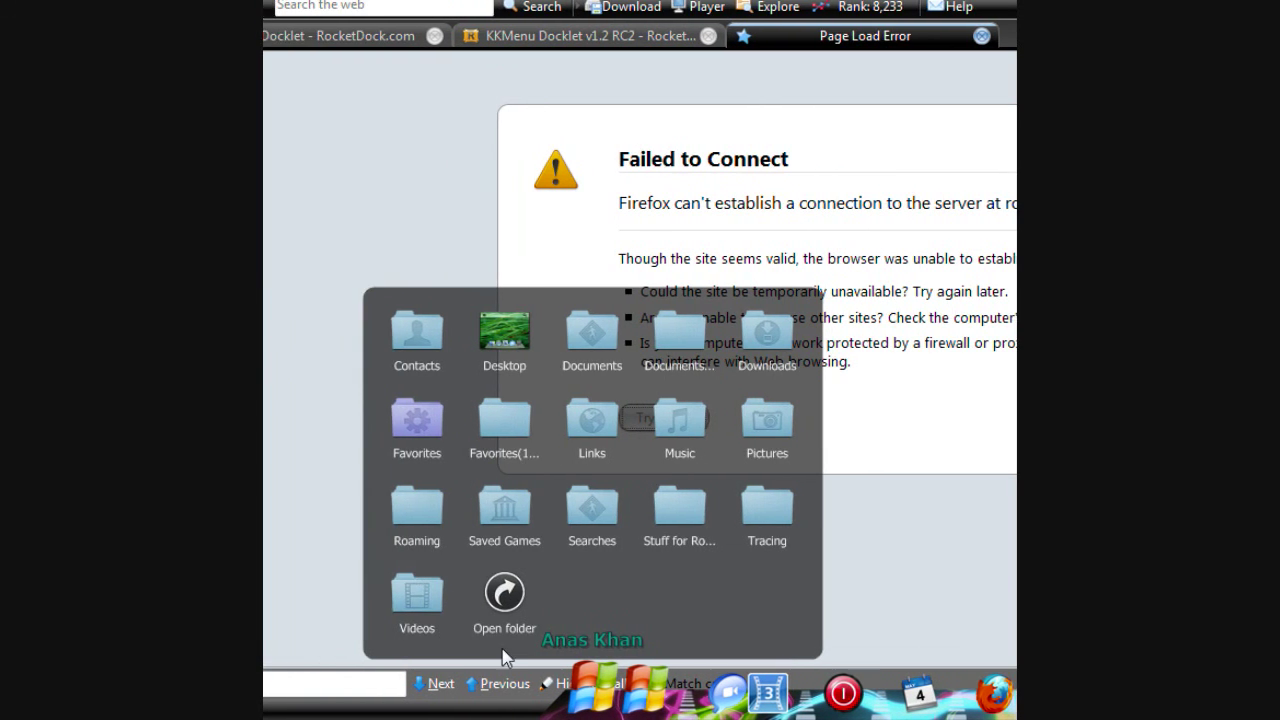
pyautogui.click(595, 690)
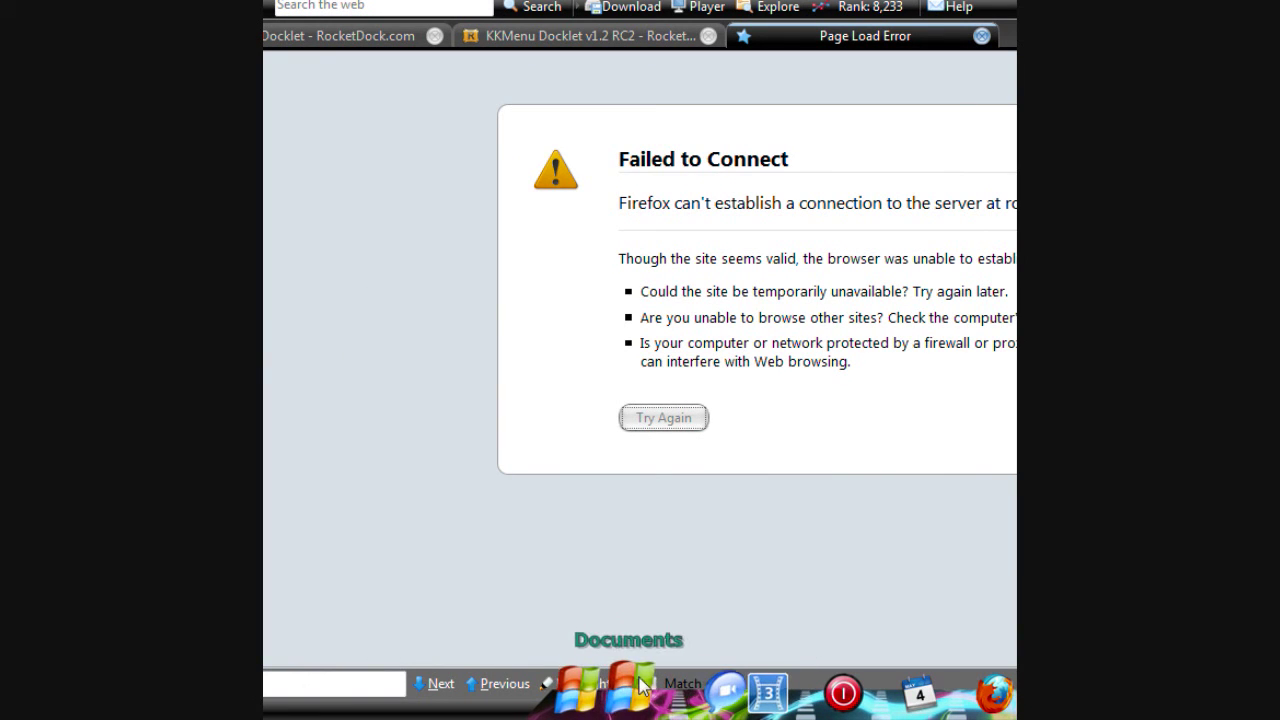
pyautogui.click(641, 686)
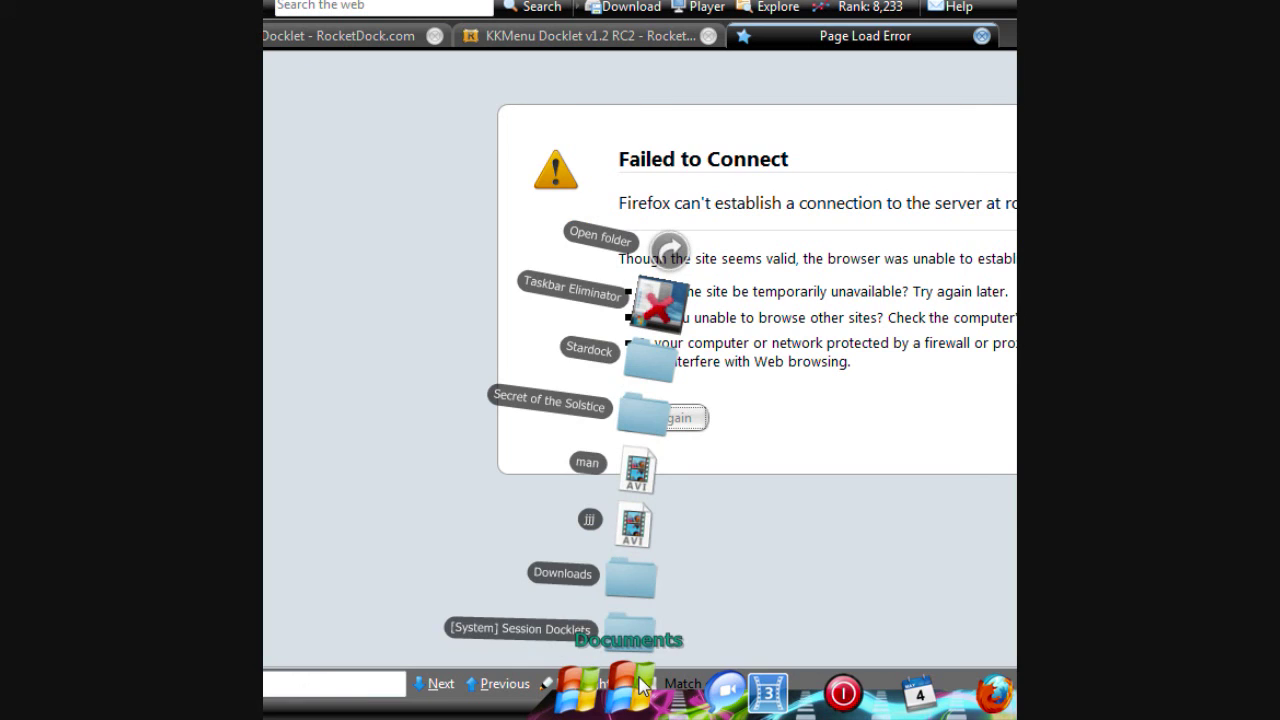
pyautogui.click(641, 686)
pyautogui.click(590, 690)
pyautogui.click(590, 690)
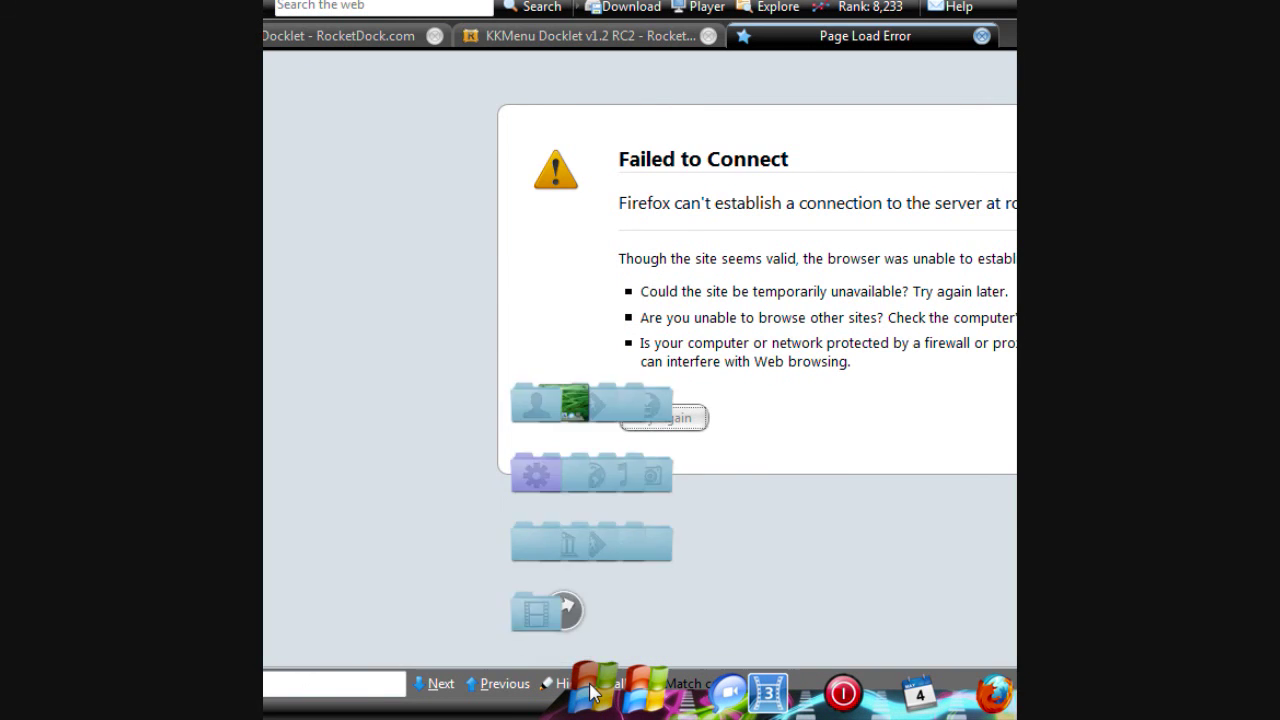